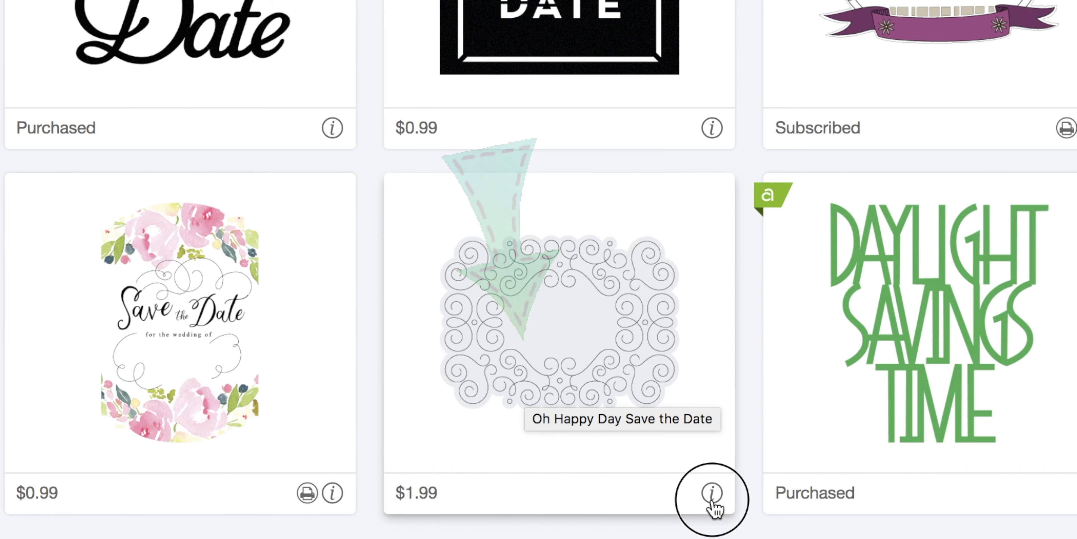
Review the purchase summary for the Oh Happy Day Save the Date lace image #MB603B7 and close it without buying
click(630, 456)
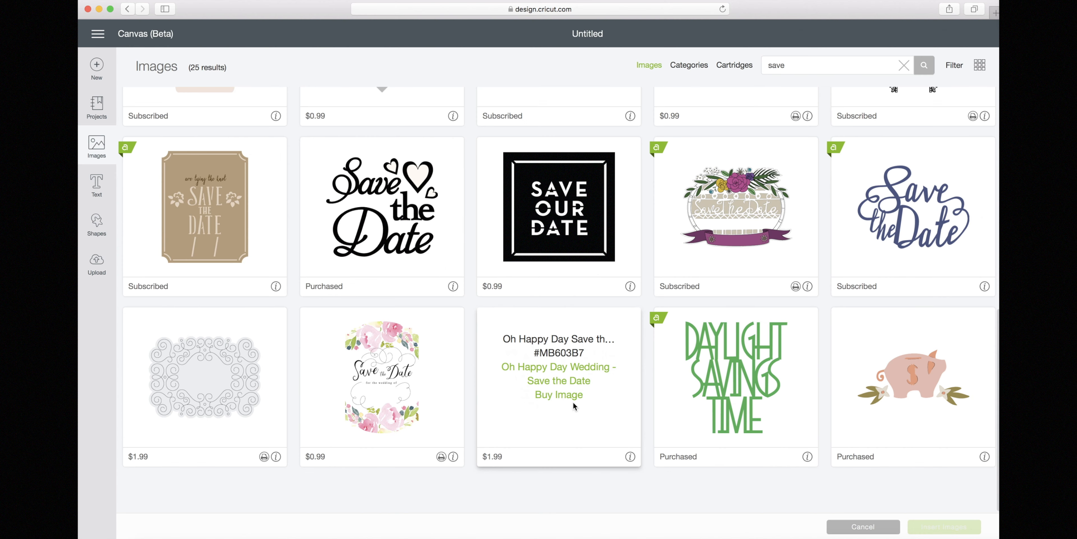
click(589, 371)
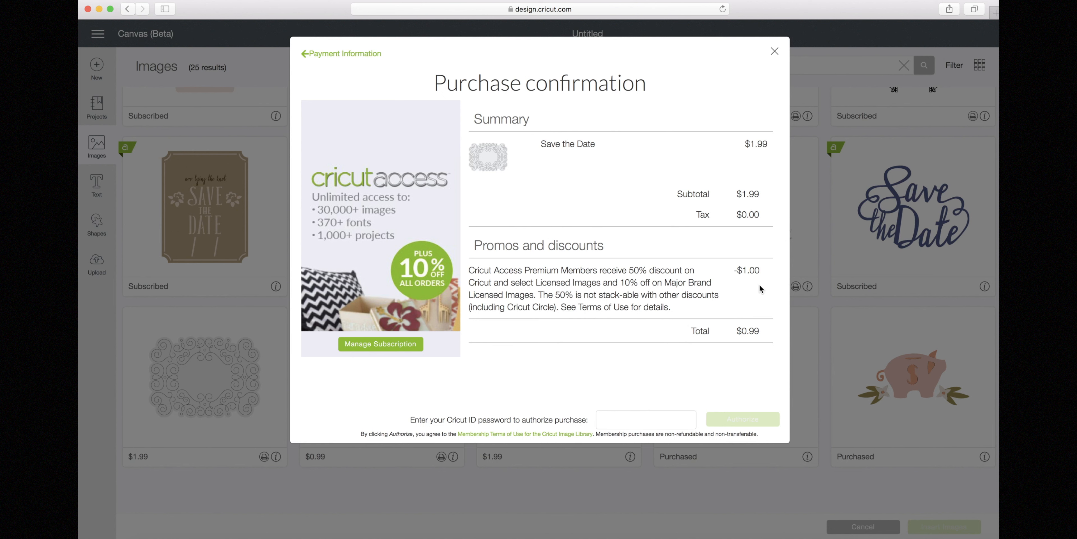
click(774, 51)
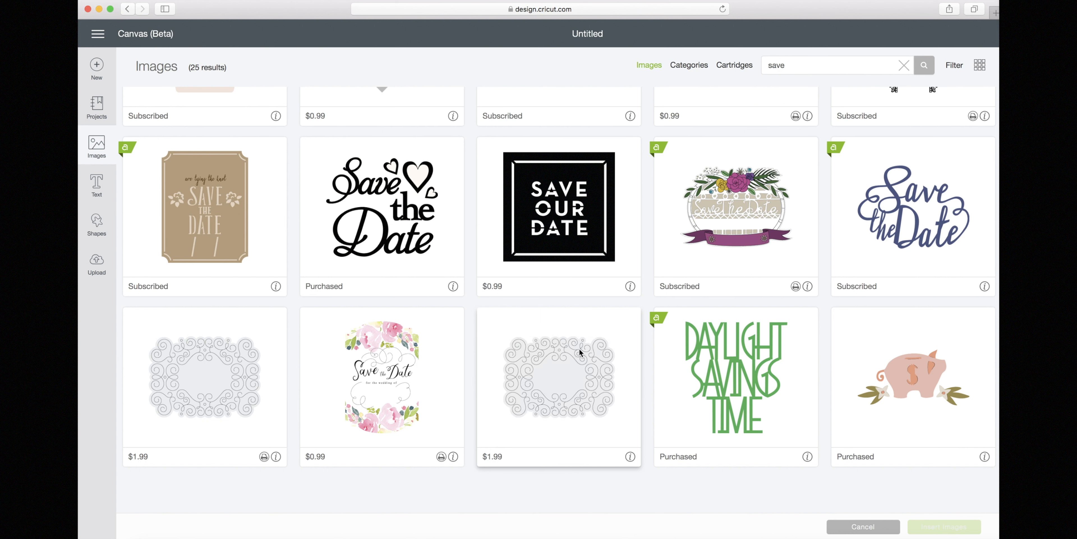
Insert the Oh Happy Day Save the Date lace image onto the canvas
click(581, 351)
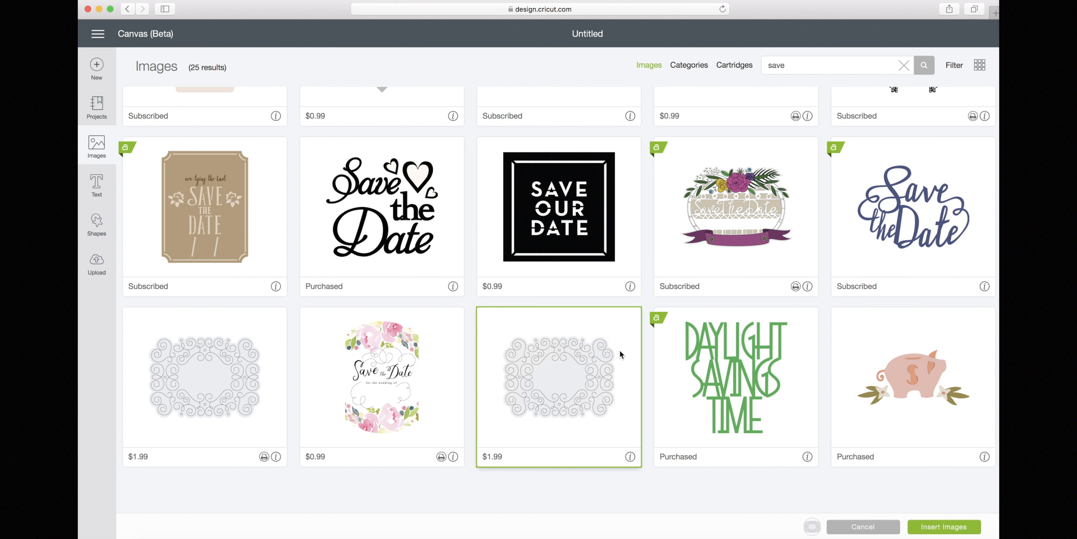
mouse_move(812, 526)
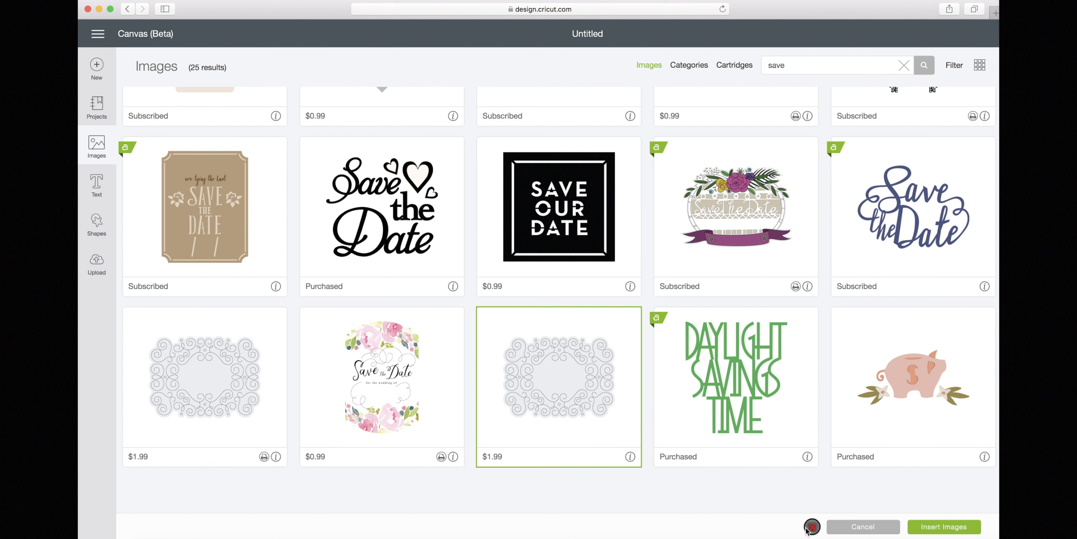
click(951, 527)
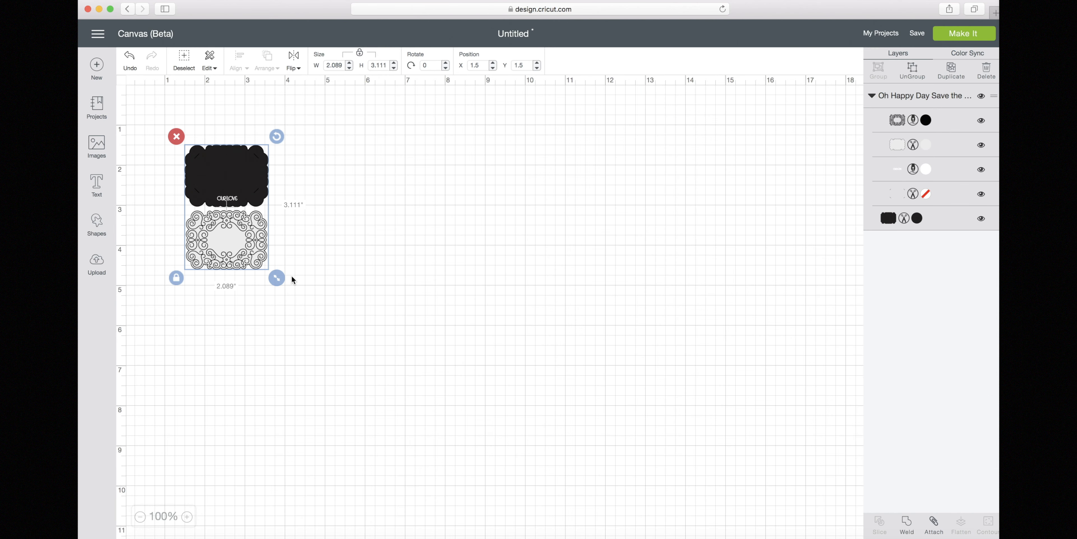
Enlarge the inserted design to a width of 5.5 inches with locked proportions and move it to an open canvas area
drag(276, 277, 398, 456)
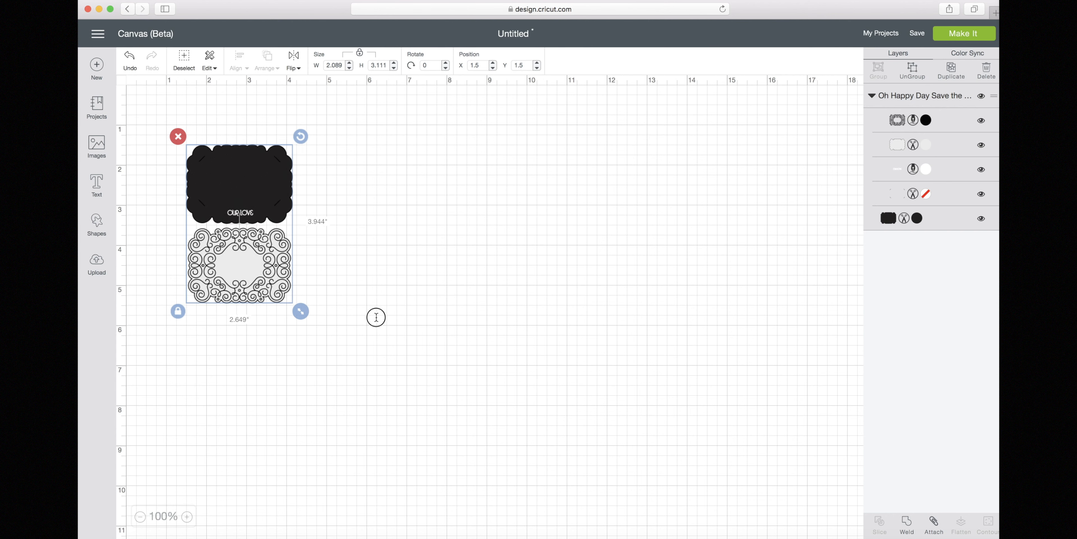
drag(211, 196, 393, 184)
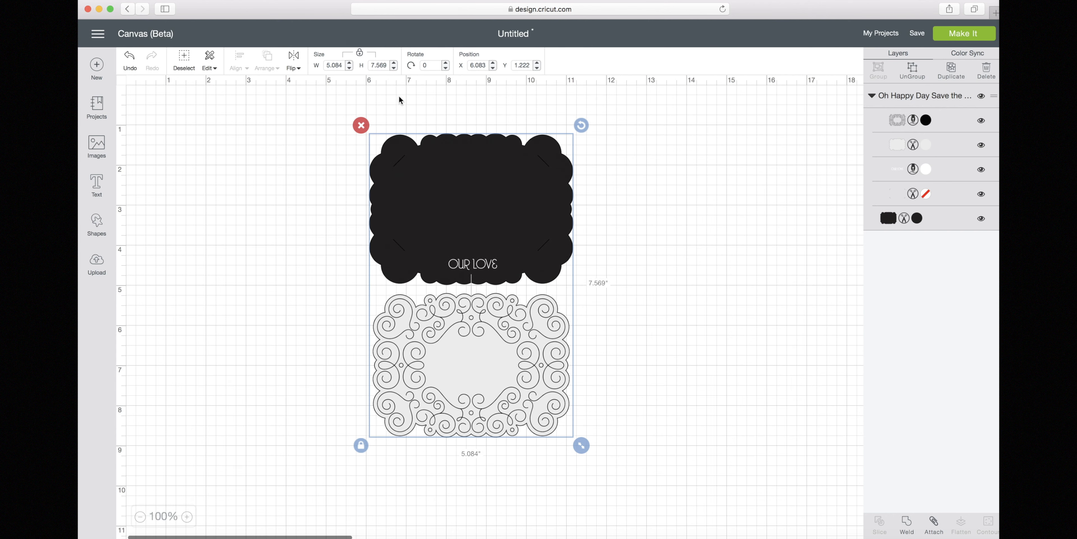
click(349, 62)
click(340, 96)
click(339, 97)
click(339, 97)
click(340, 96)
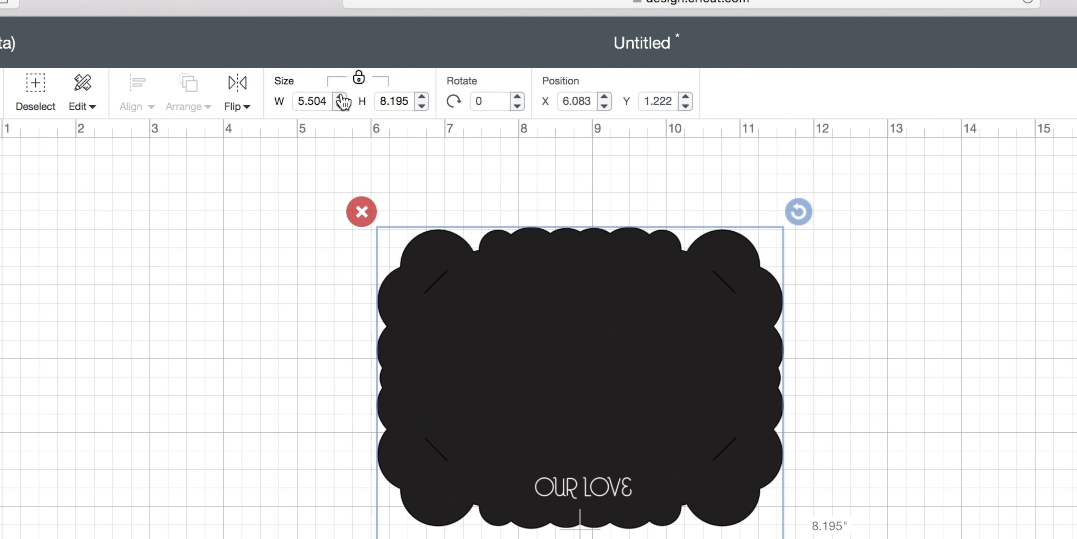
click(340, 105)
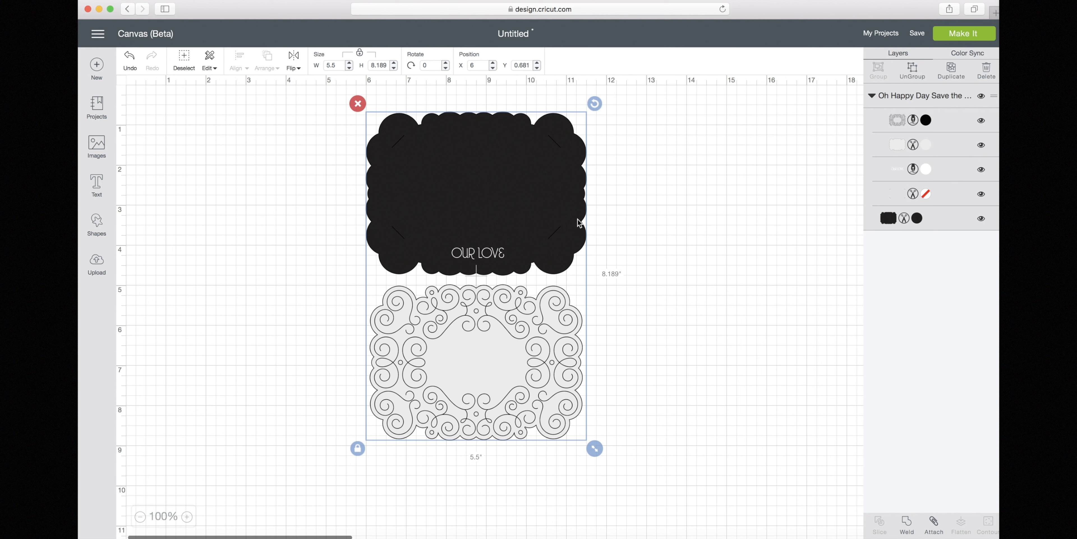
Ungroup the design, move the OUR LOVE text and corner slits off the black base, and hide both of those layers
click(912, 71)
drag(513, 218, 309, 205)
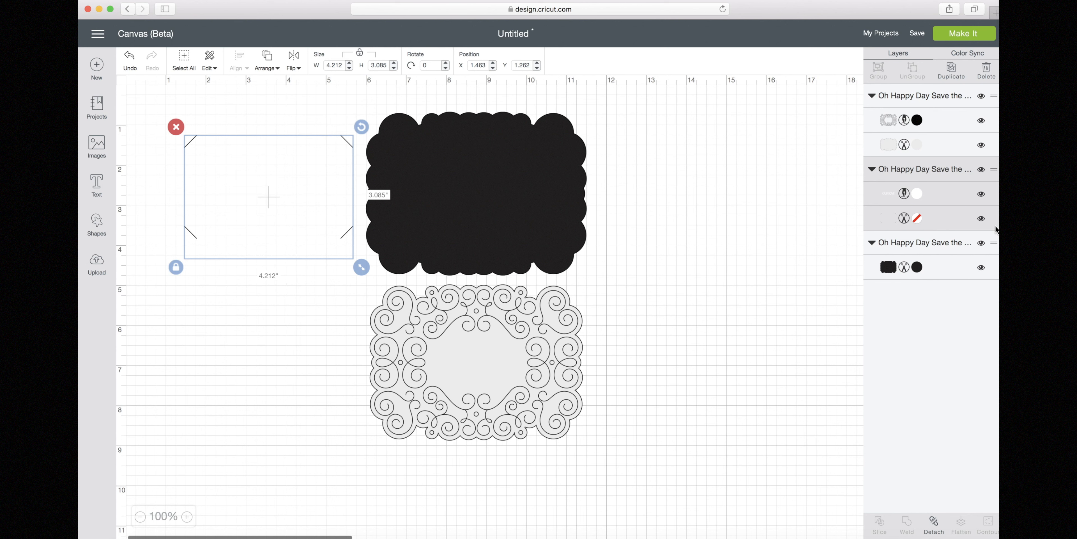
click(982, 219)
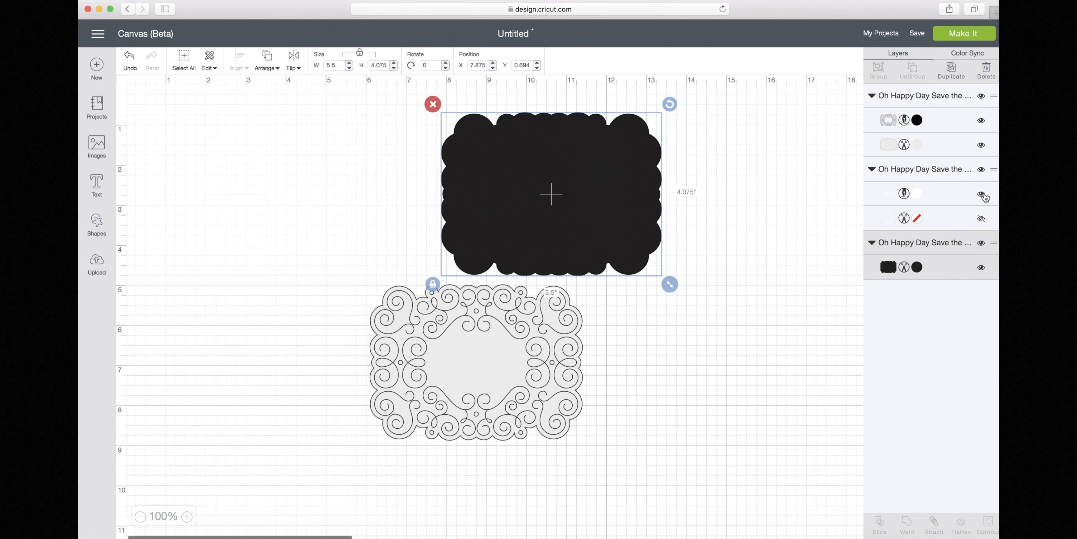
click(981, 195)
click(981, 195)
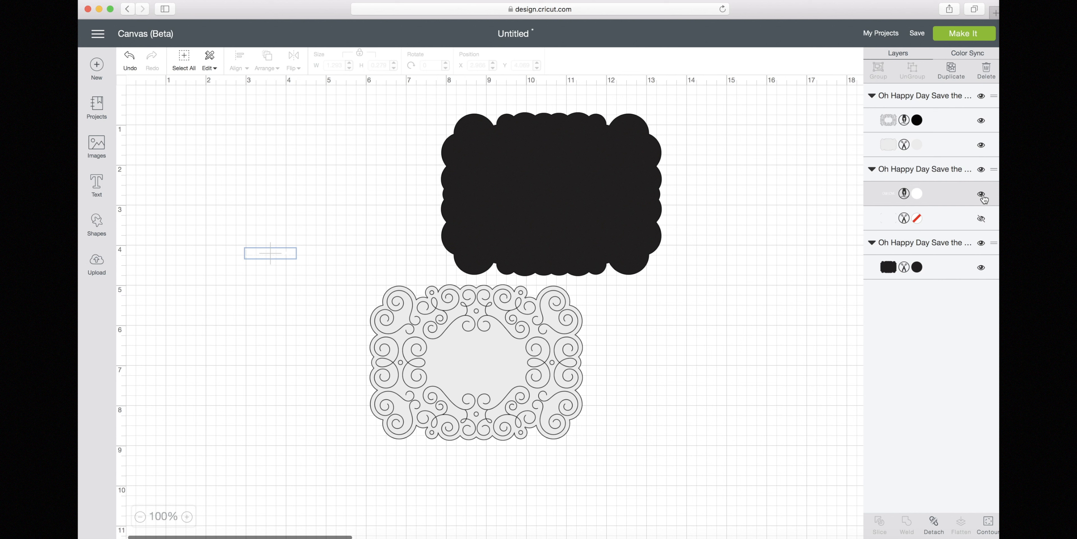
click(981, 194)
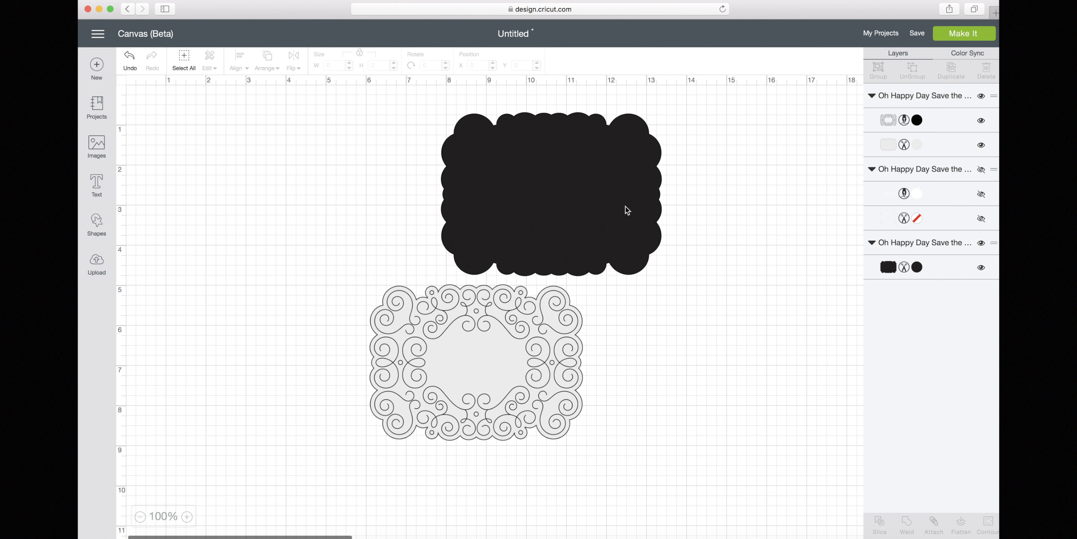
Compare the black scalloped base with the lace overlay, move it back above the lace, and recolor it grey #989898
drag(627, 210, 552, 376)
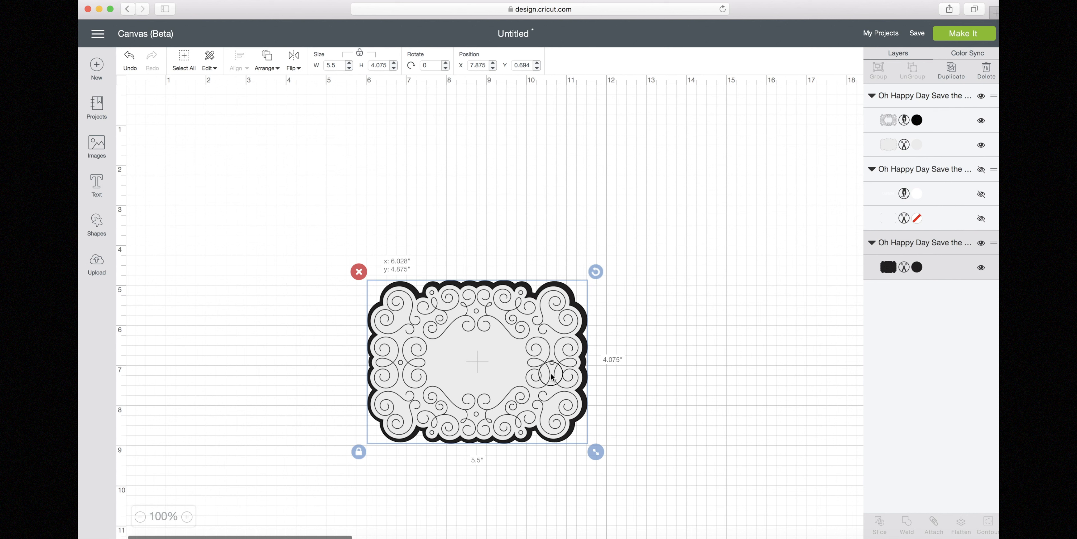
drag(552, 376, 561, 219)
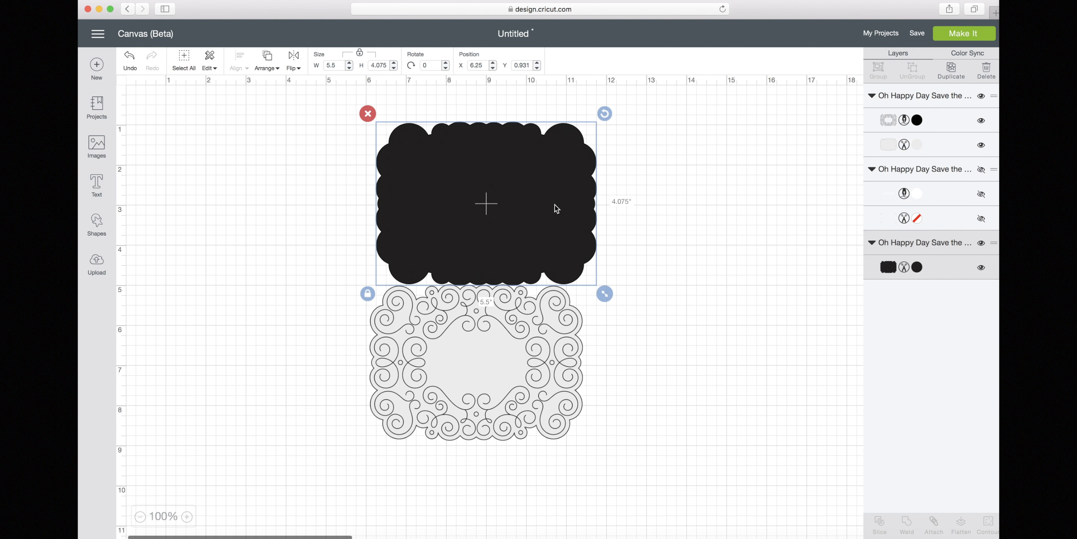
click(920, 266)
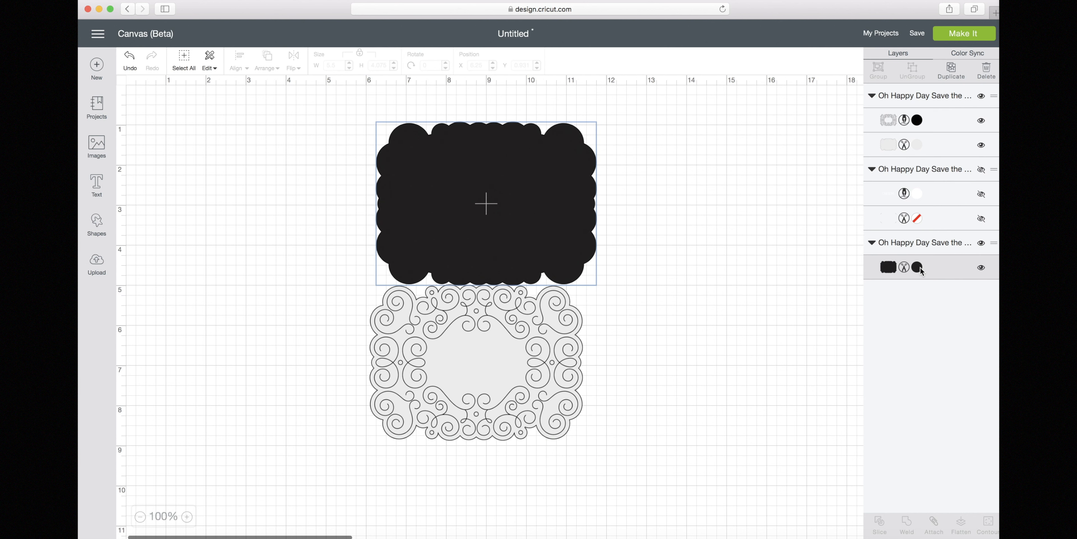
click(849, 262)
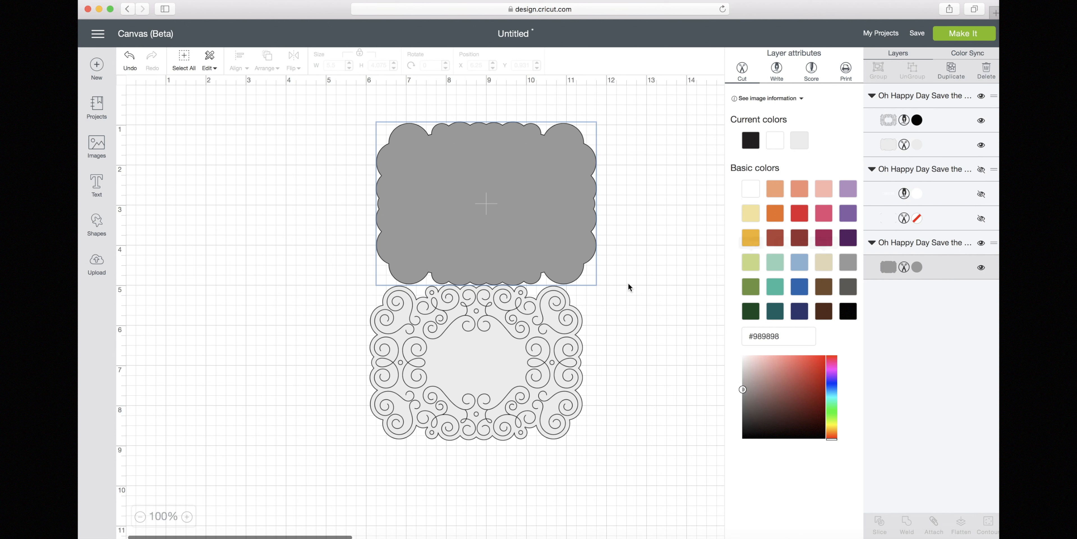
Change the lace overlay's cut layer to white and move the overlay away to the left of the grey base
click(559, 333)
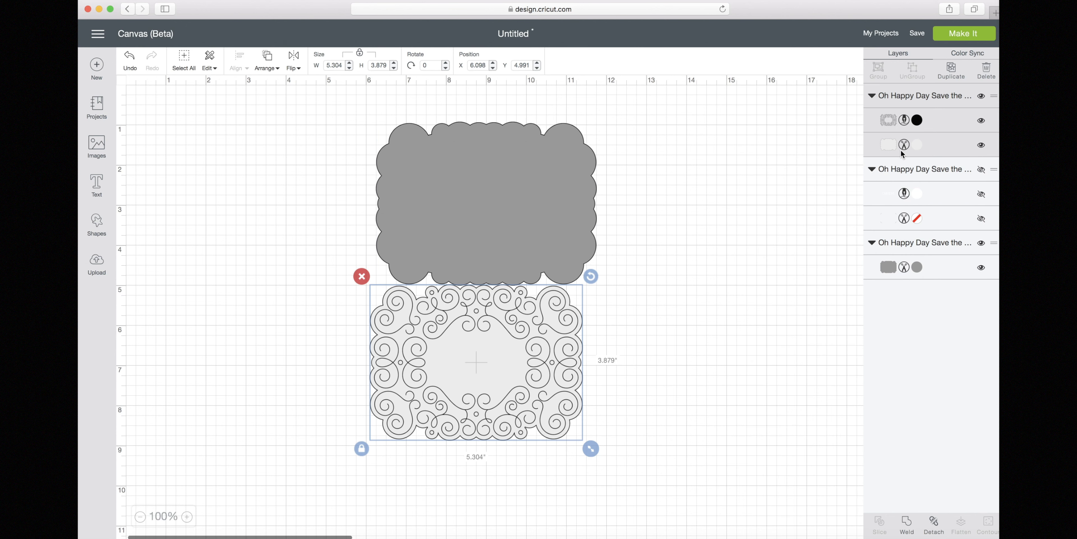
click(890, 145)
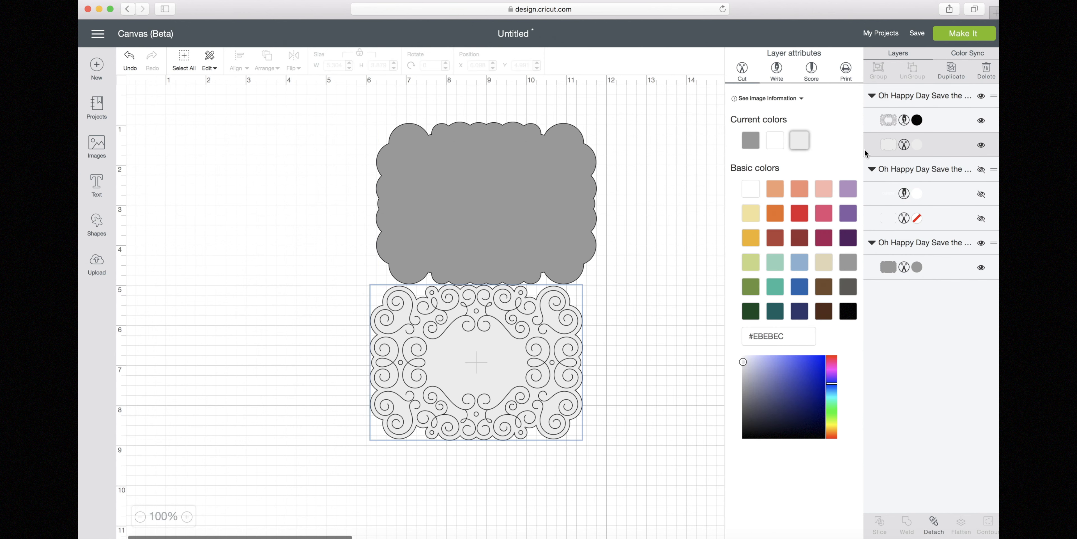
click(774, 153)
drag(561, 315, 364, 320)
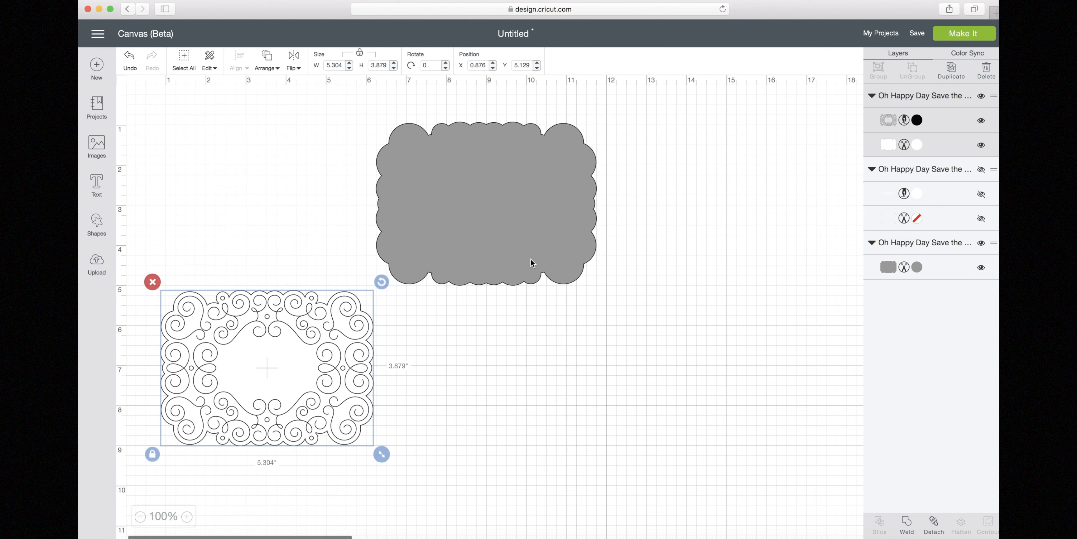
Duplicate the grey scalloped base and stack the copy directly above the original, with their scalloped edges nearly touching
click(550, 251)
drag(551, 251, 620, 349)
drag(629, 315, 632, 312)
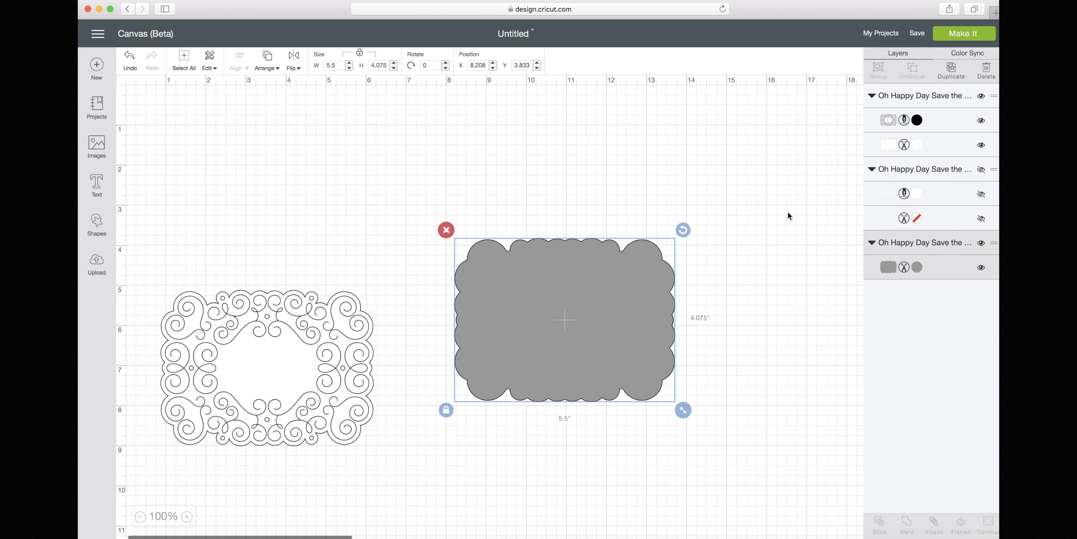
click(954, 73)
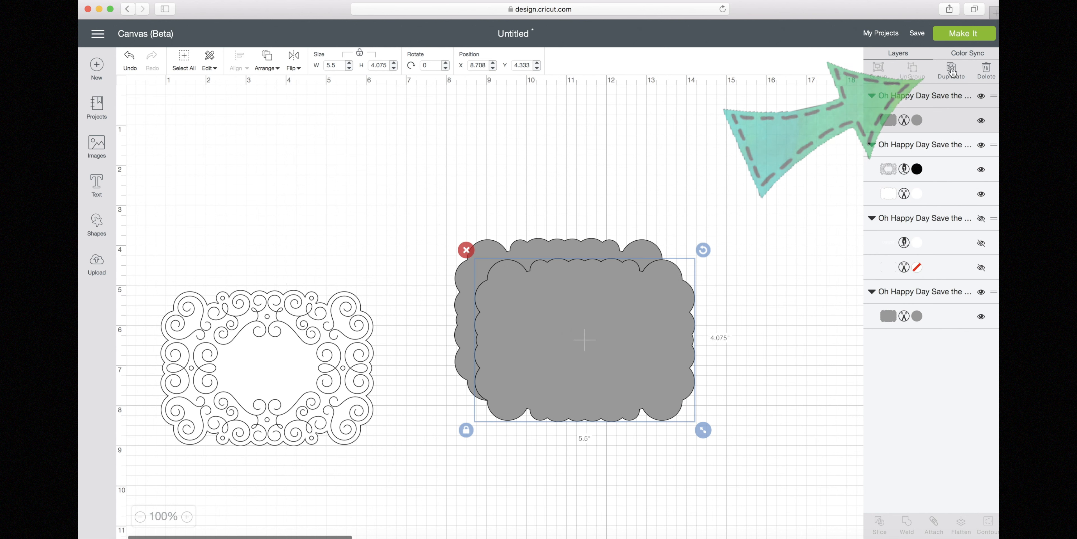
drag(654, 373, 629, 200)
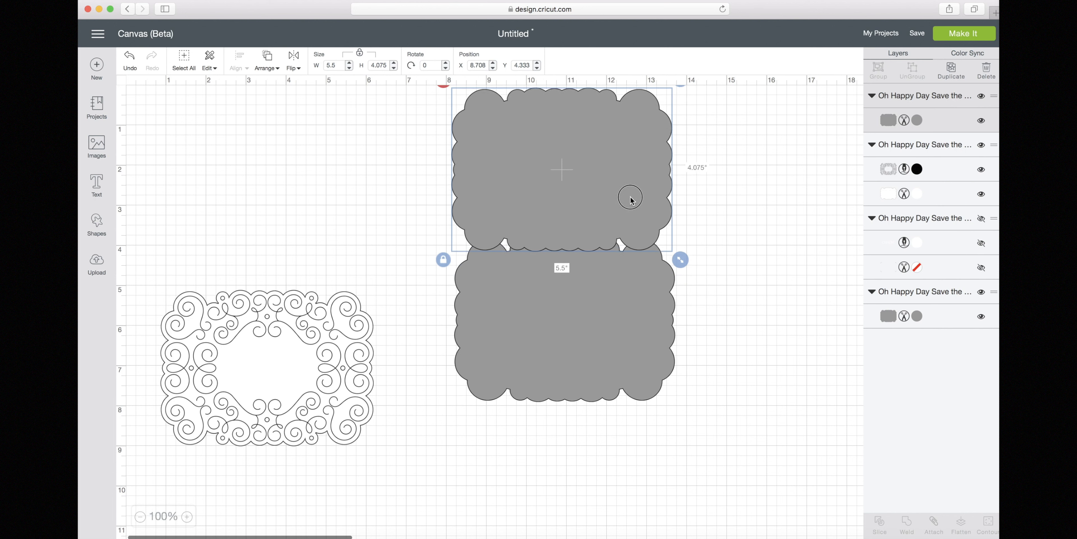
drag(633, 316, 630, 358)
drag(617, 243, 618, 277)
Select both grey scalloped bases and align them left
click(418, 134)
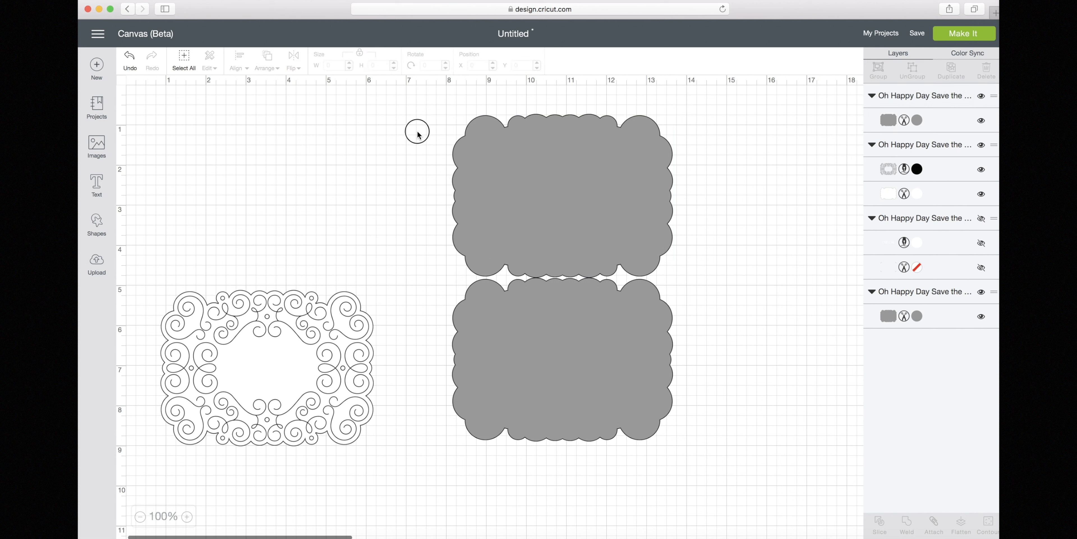
drag(424, 142, 565, 397)
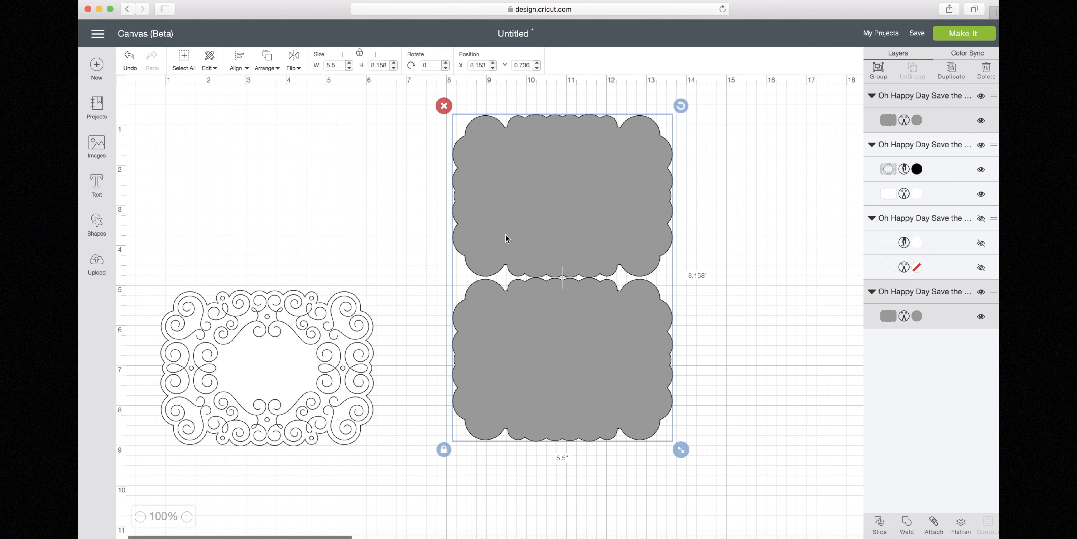
drag(423, 204, 515, 370)
click(414, 237)
drag(402, 207, 517, 353)
click(248, 70)
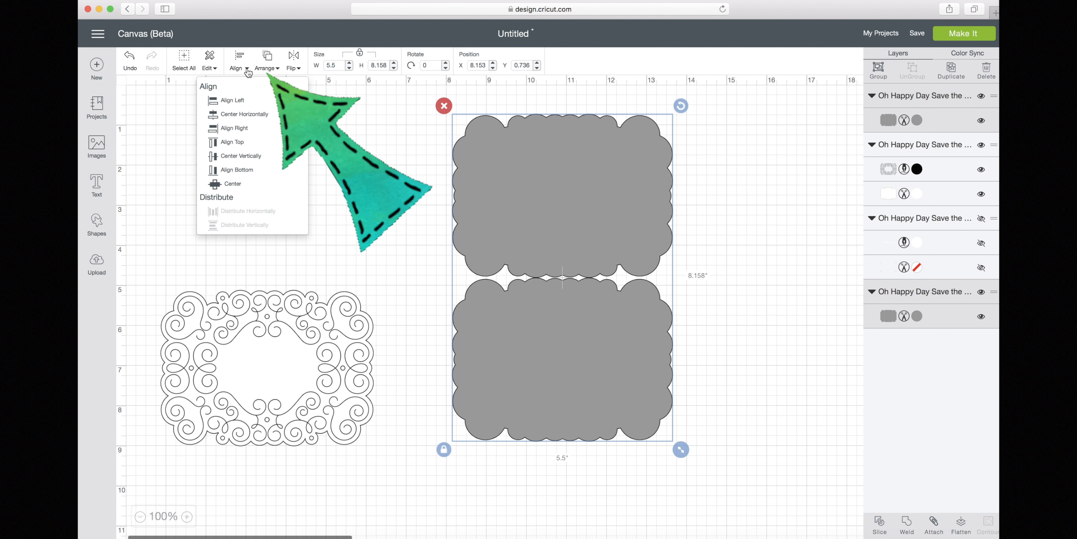
click(242, 101)
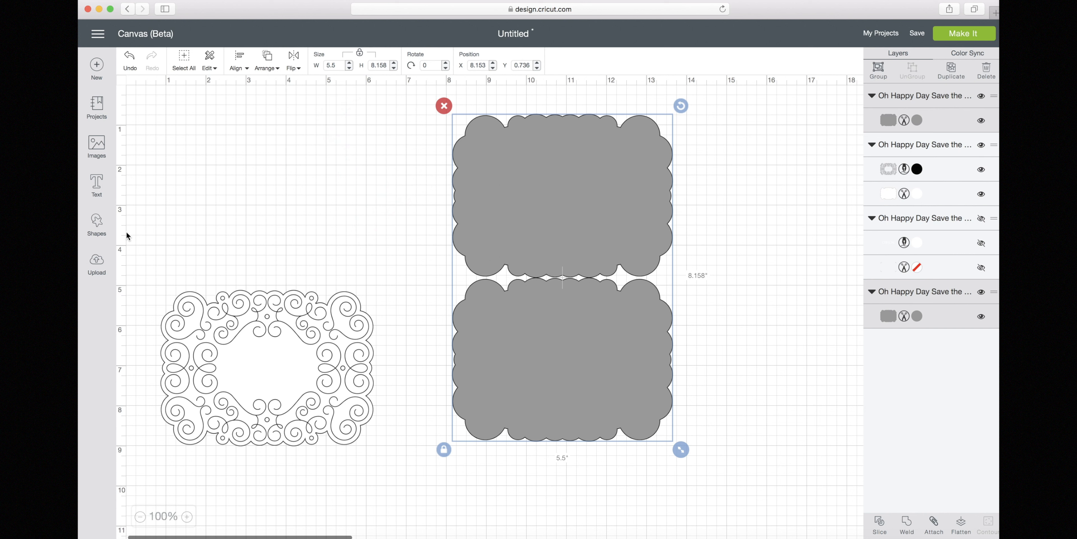
Add a square, shrink it to about 2.278 inches, unlock its proportions, and place it across the seam between the grey bases
click(99, 224)
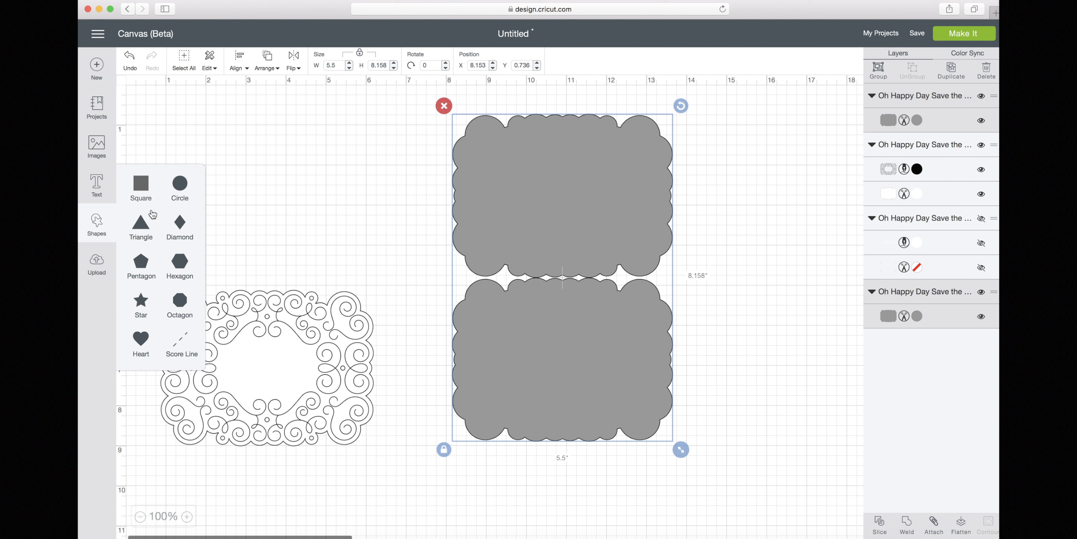
click(144, 187)
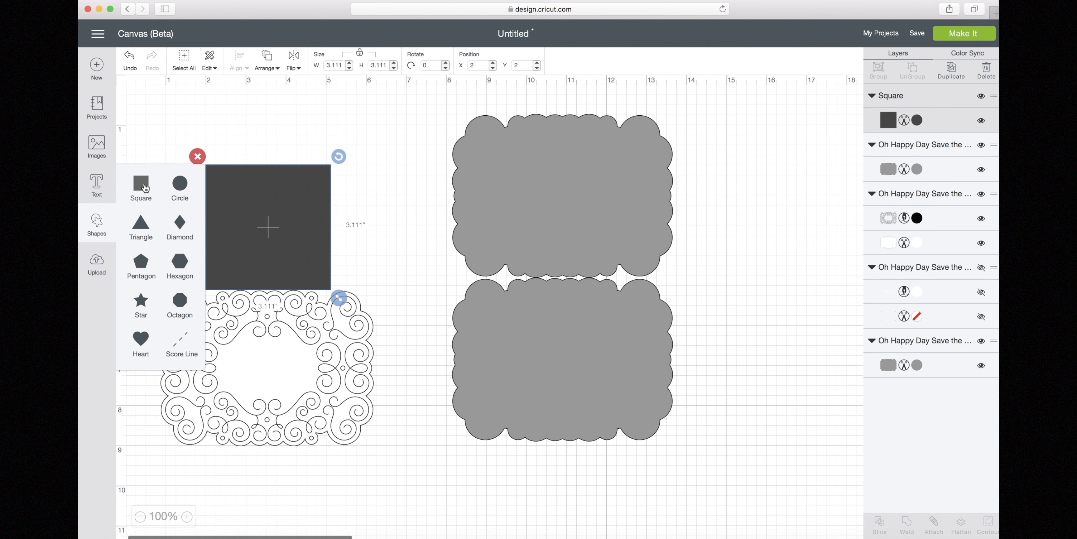
drag(278, 220, 573, 292)
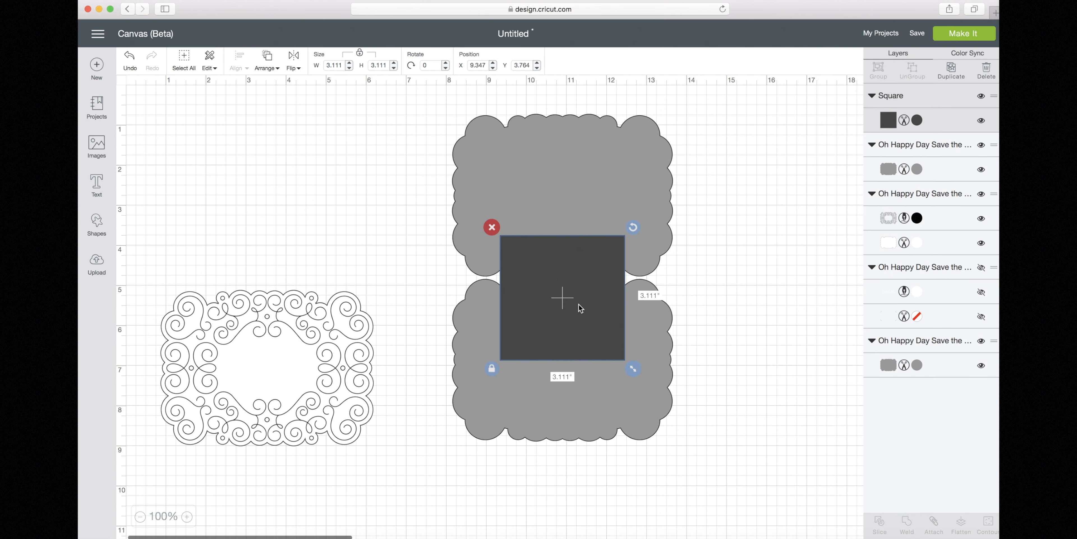
drag(634, 367, 595, 355)
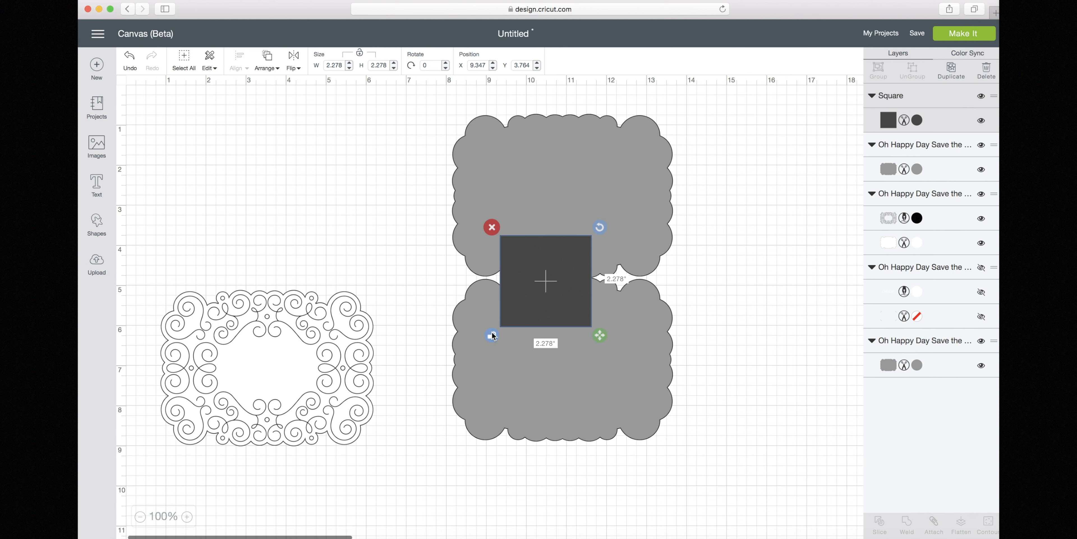
drag(569, 312, 588, 321)
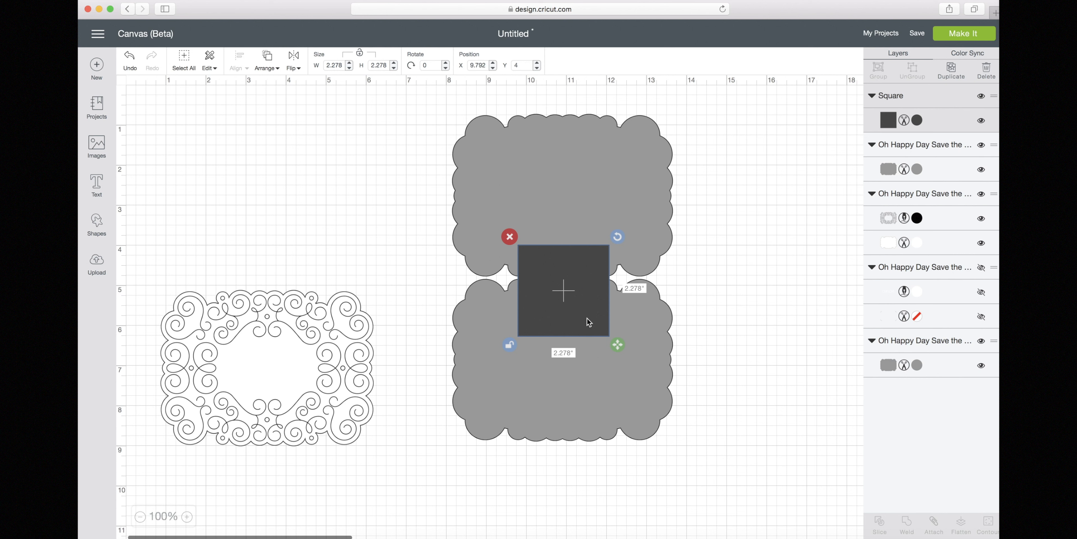
Select the dark square and both grey scalloped bases and center them horizontally
click(495, 312)
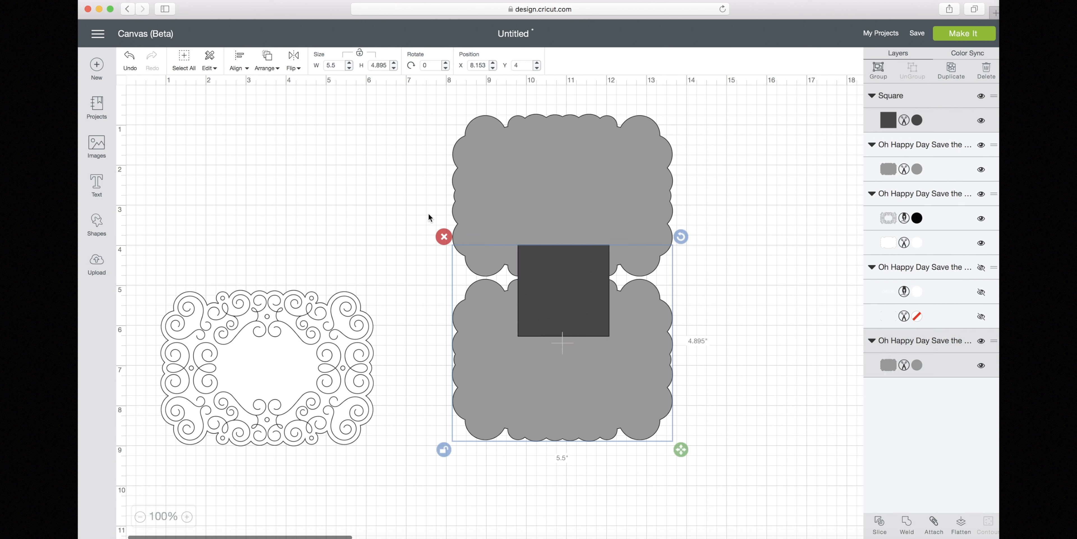
shift+click(507, 217)
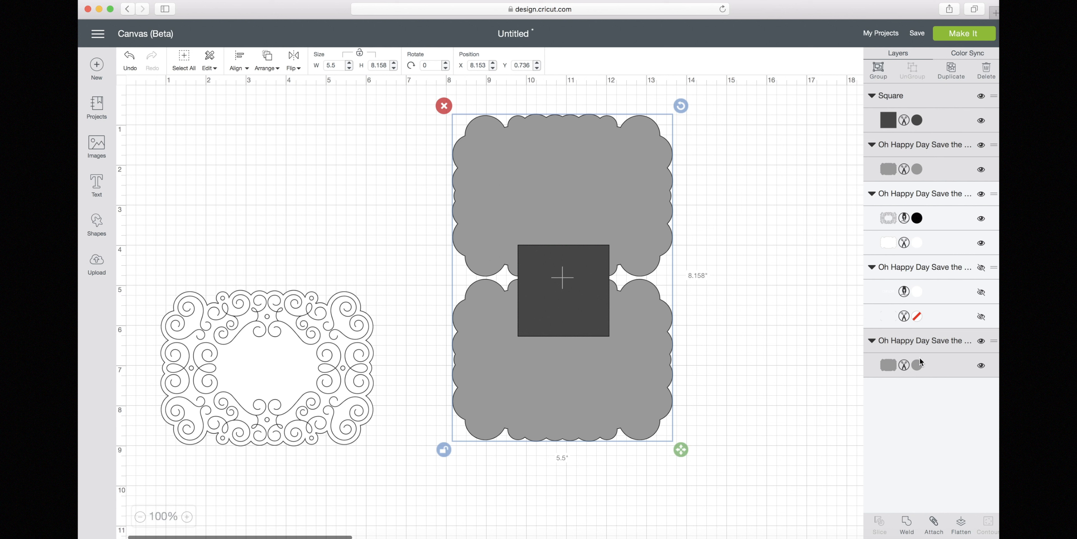
click(245, 68)
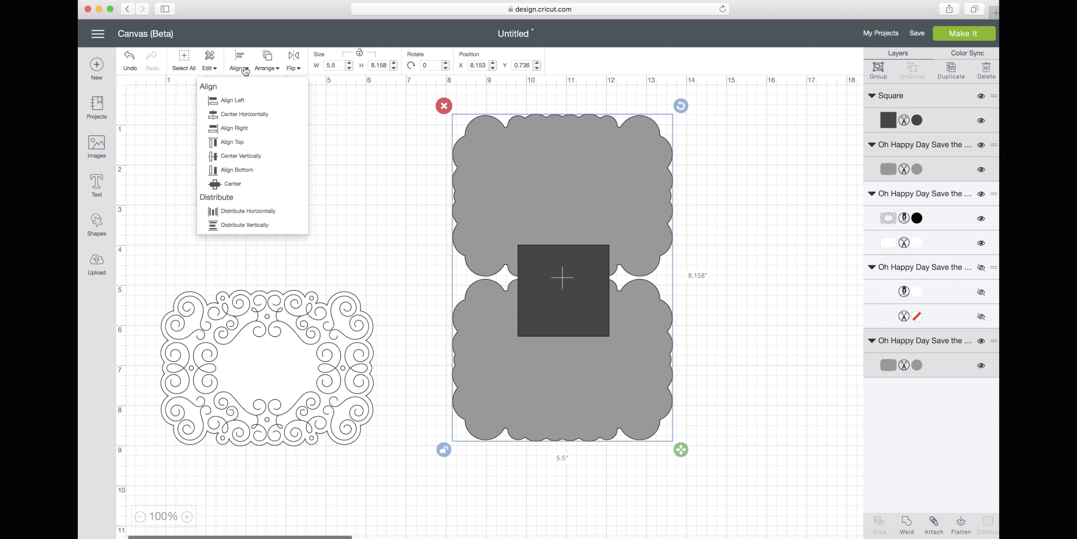
click(250, 113)
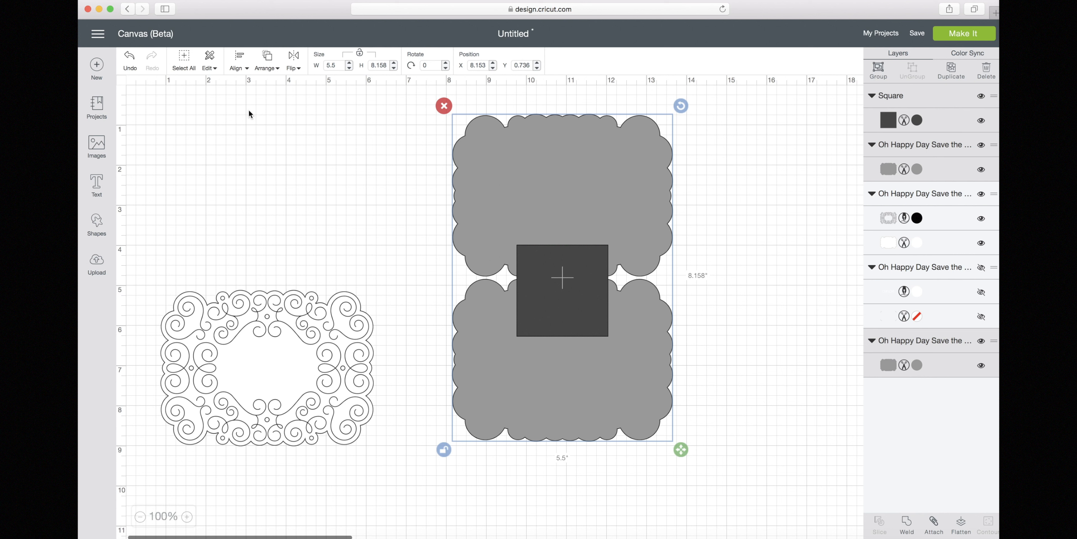
click(418, 236)
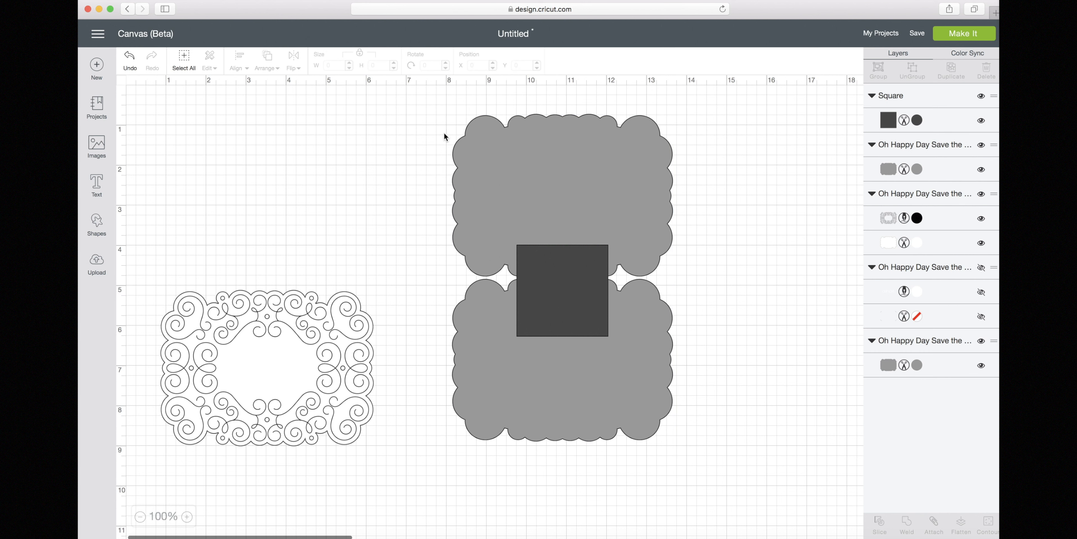
drag(405, 148, 584, 382)
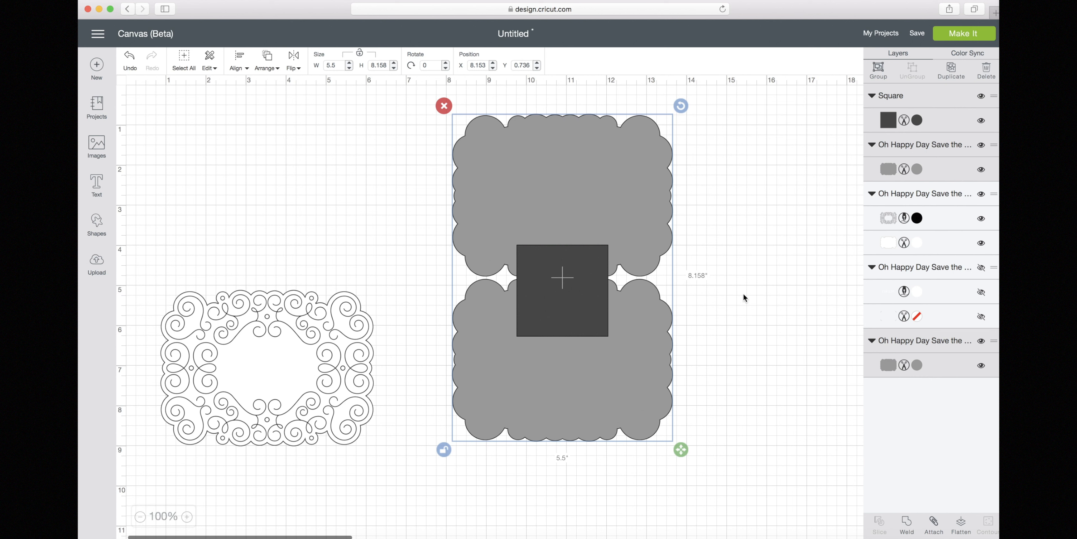
click(907, 524)
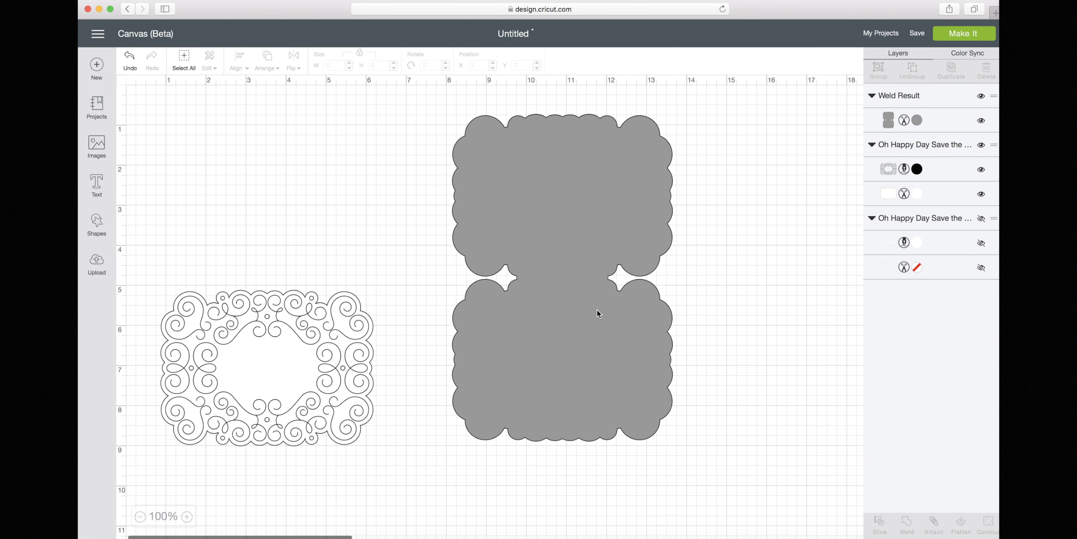
click(130, 58)
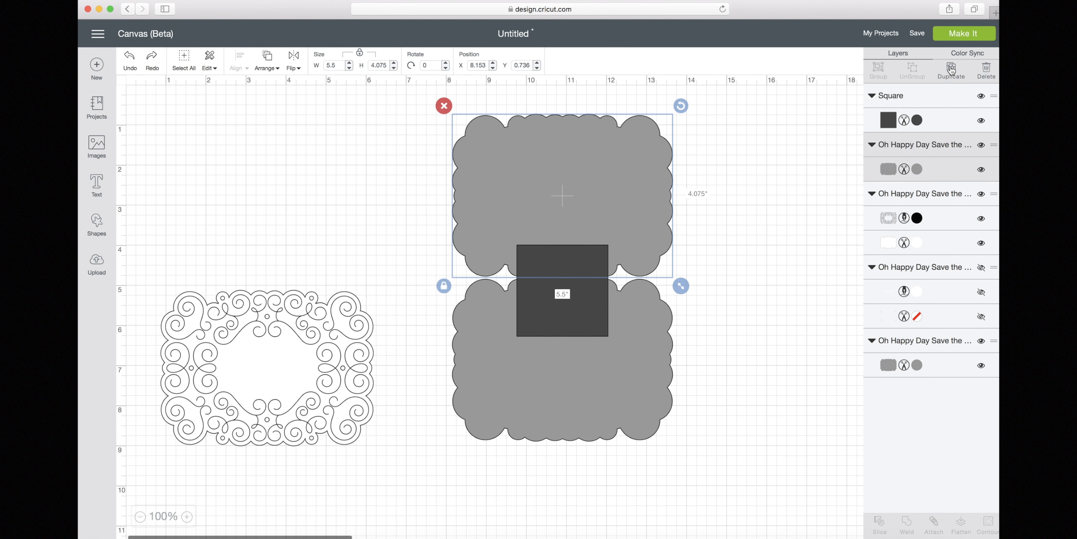
Place a duplicate of the upper grey base above the lace overlay, and weld the square and the two stacked bases together
click(952, 69)
drag(686, 145, 281, 158)
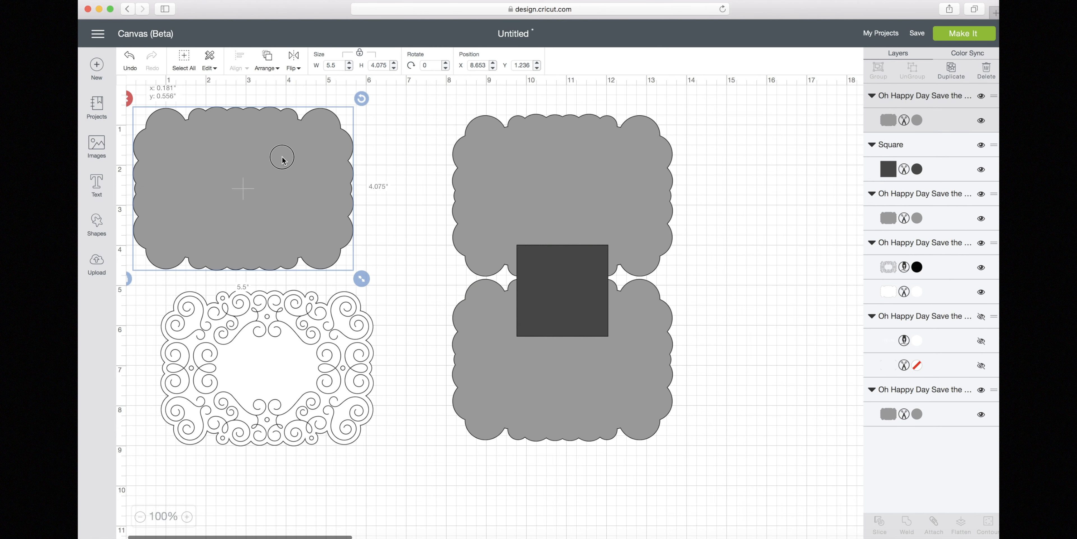
click(413, 163)
drag(414, 161, 627, 471)
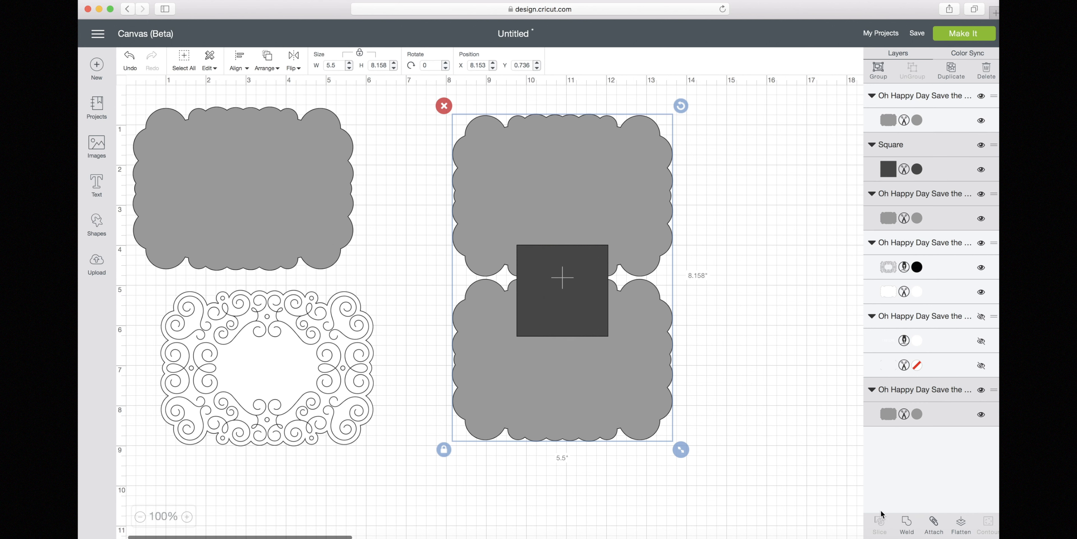
click(906, 522)
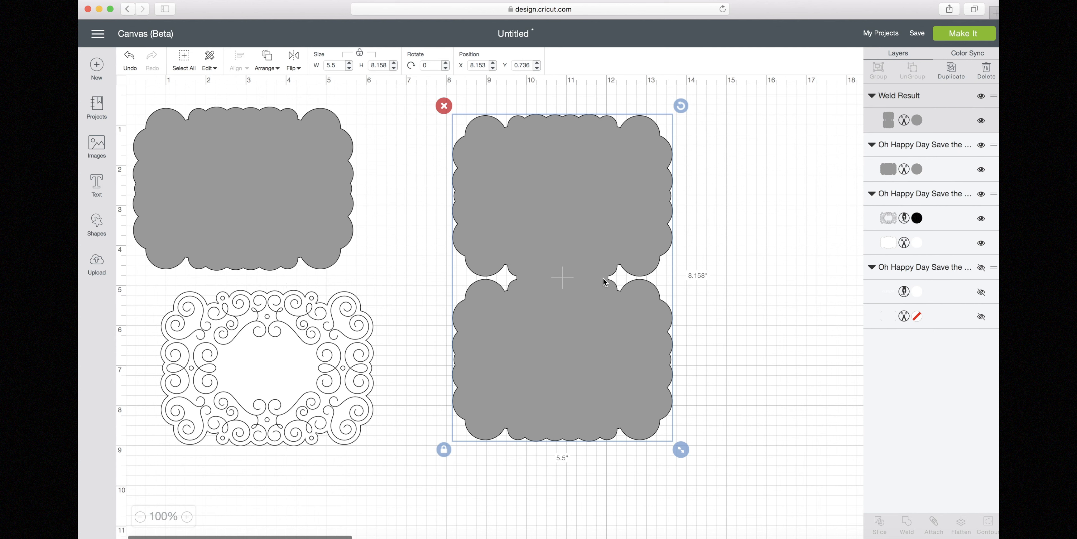
Move the single grey base over to the lower half of the welded shape and bring it to the front
drag(291, 149, 776, 320)
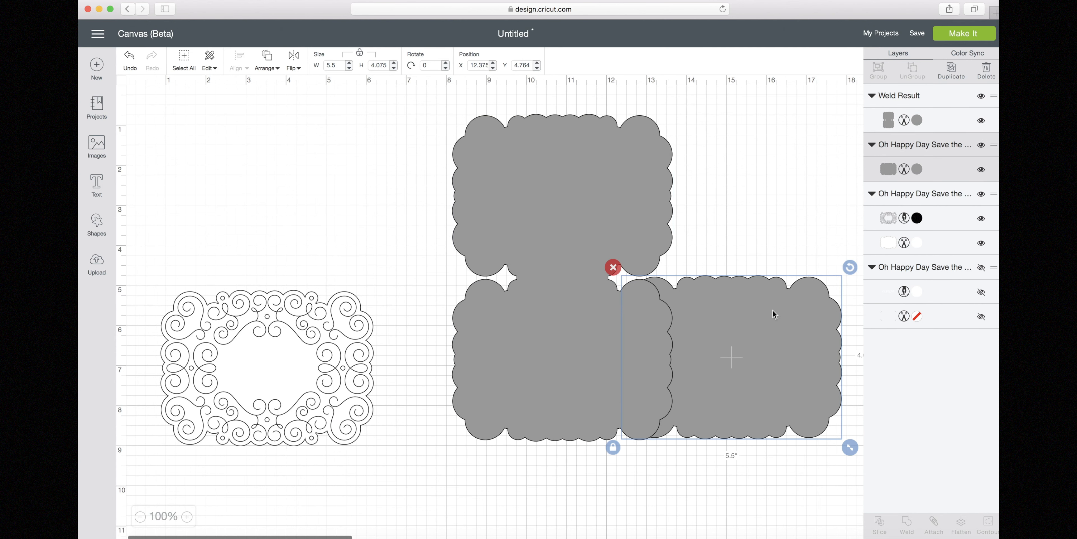
click(267, 69)
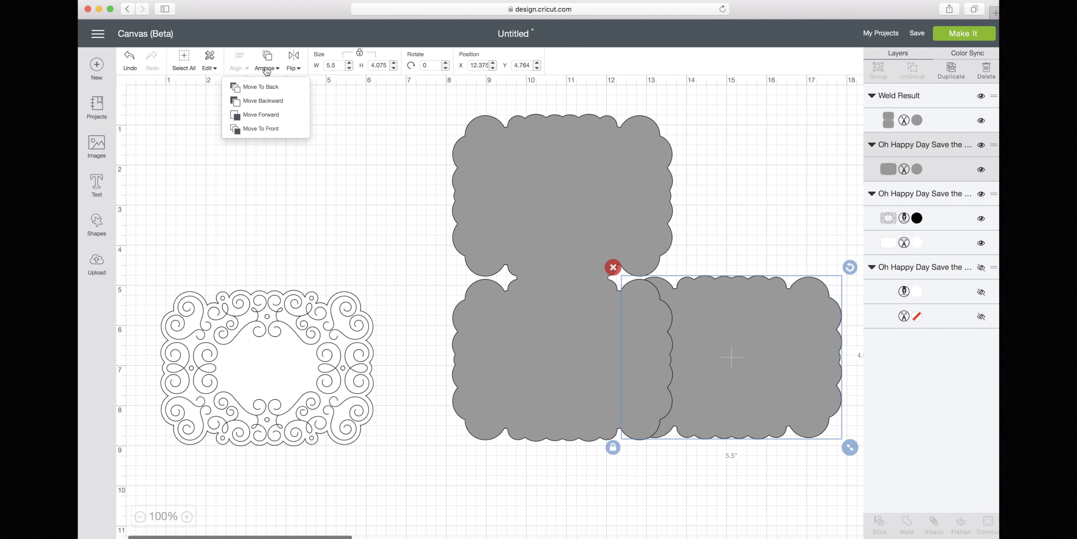
click(261, 128)
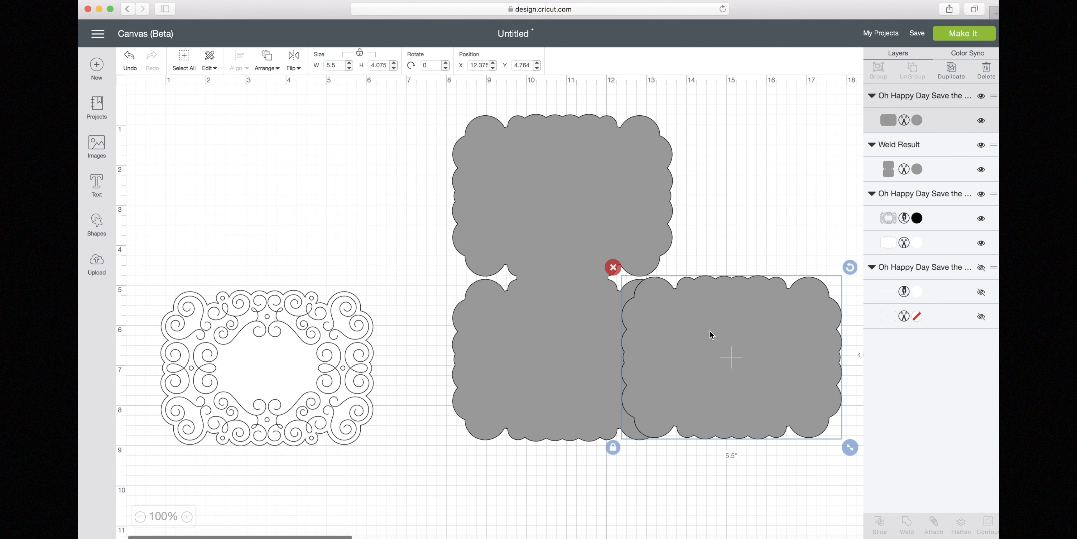
Change the welded shape's cut layer color to Jade
click(919, 165)
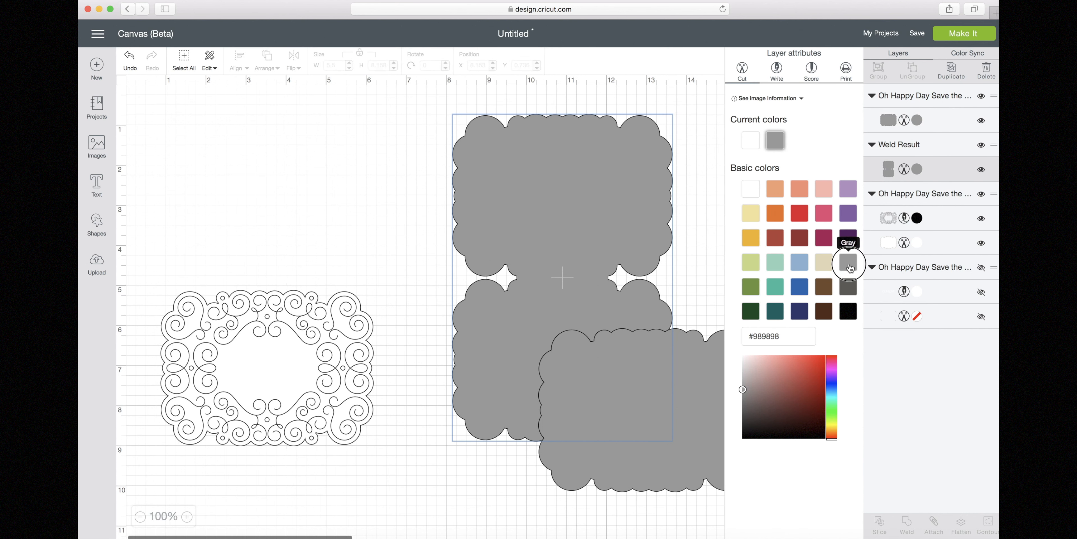
drag(744, 391, 742, 362)
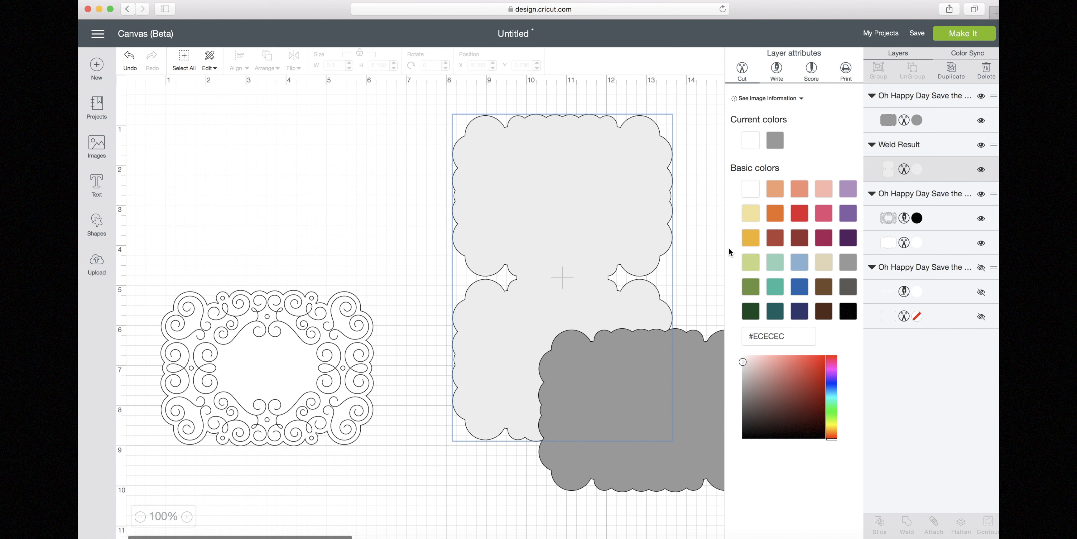
click(775, 261)
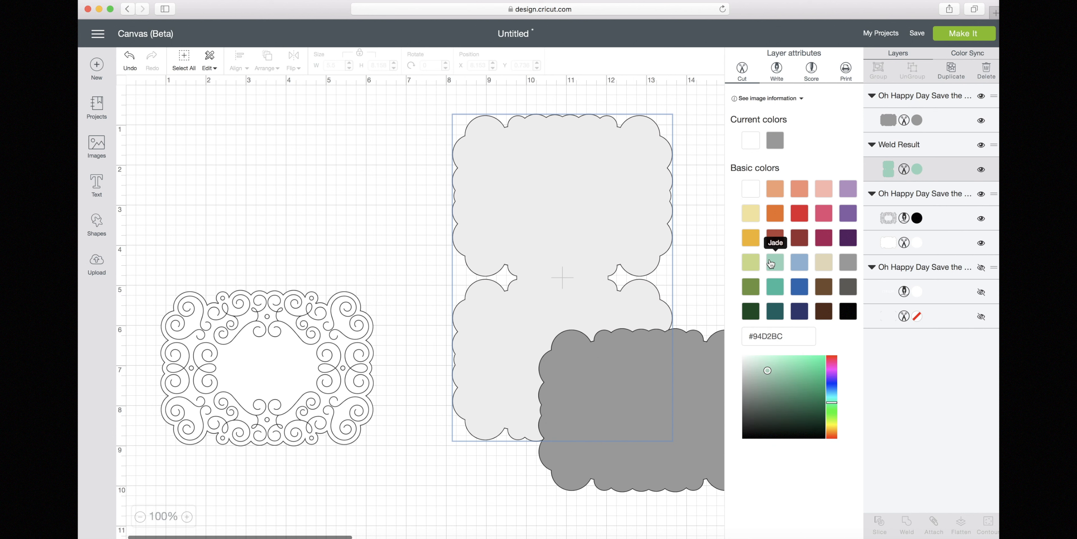
Color the single scalloped base black and place it exactly over the lower half of the jade welded shape
click(706, 353)
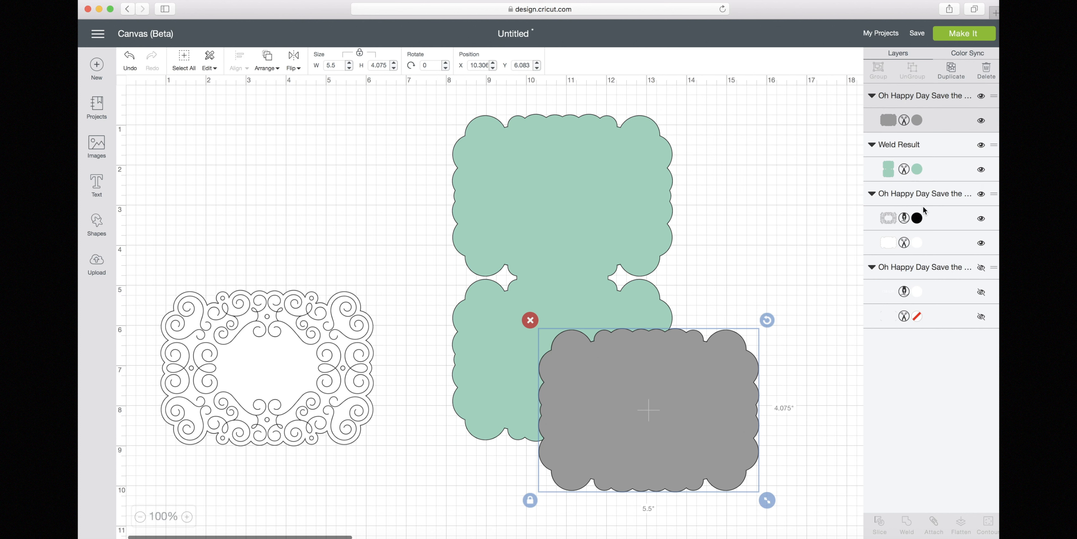
click(904, 120)
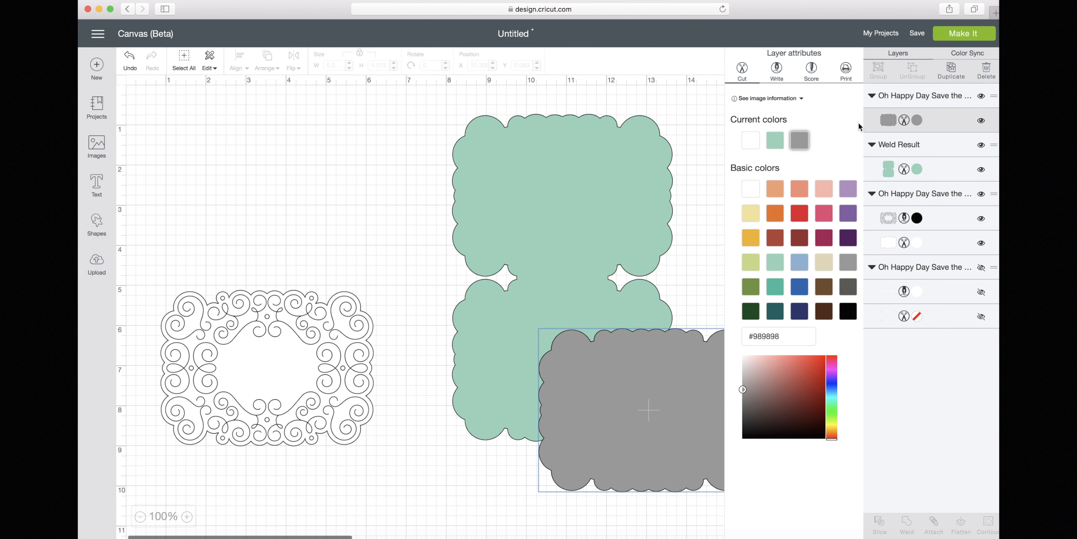
click(849, 311)
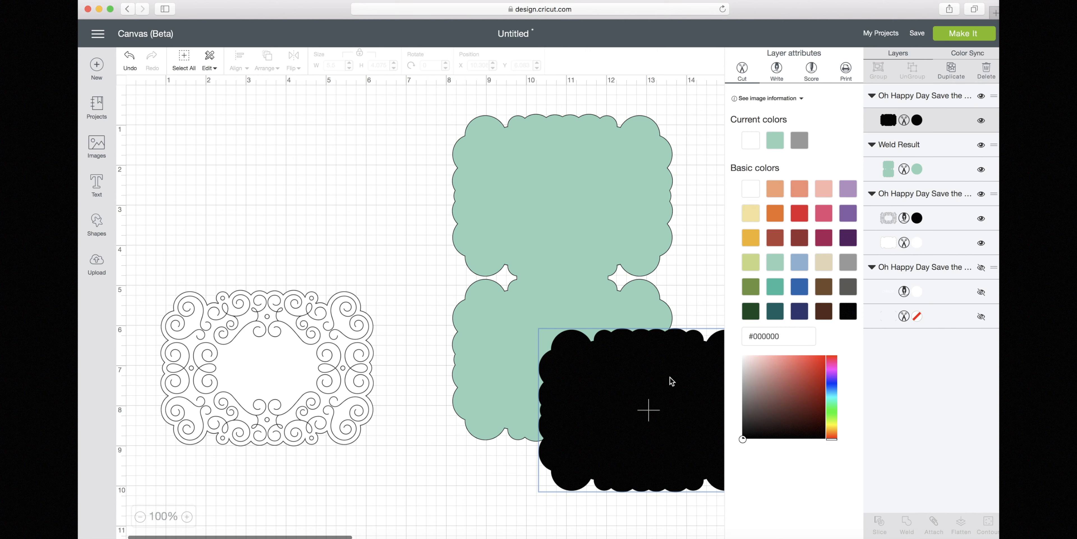
drag(670, 379, 568, 312)
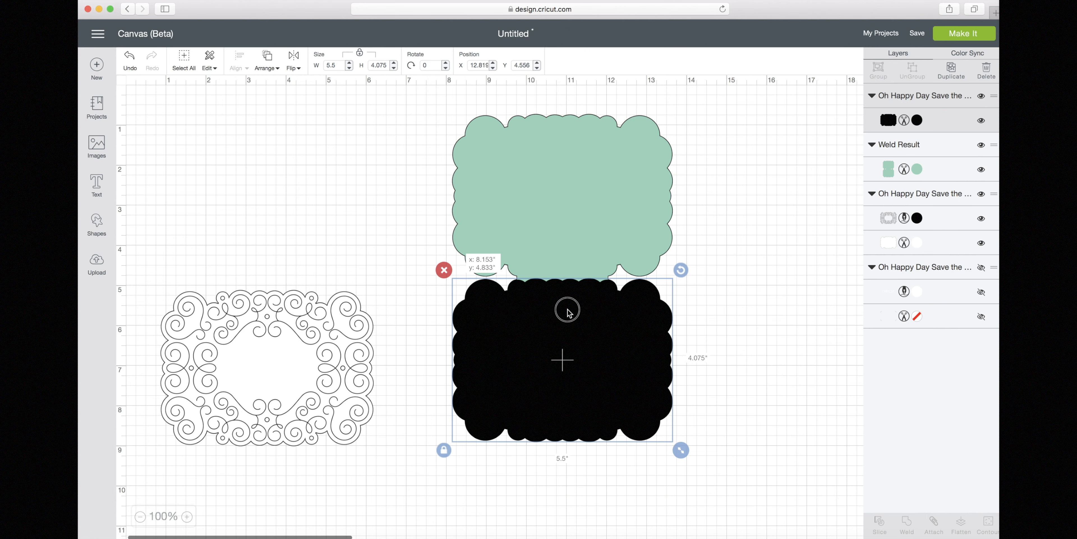
Move the lace overlay onto the black base and bring it to the front
drag(342, 307, 630, 297)
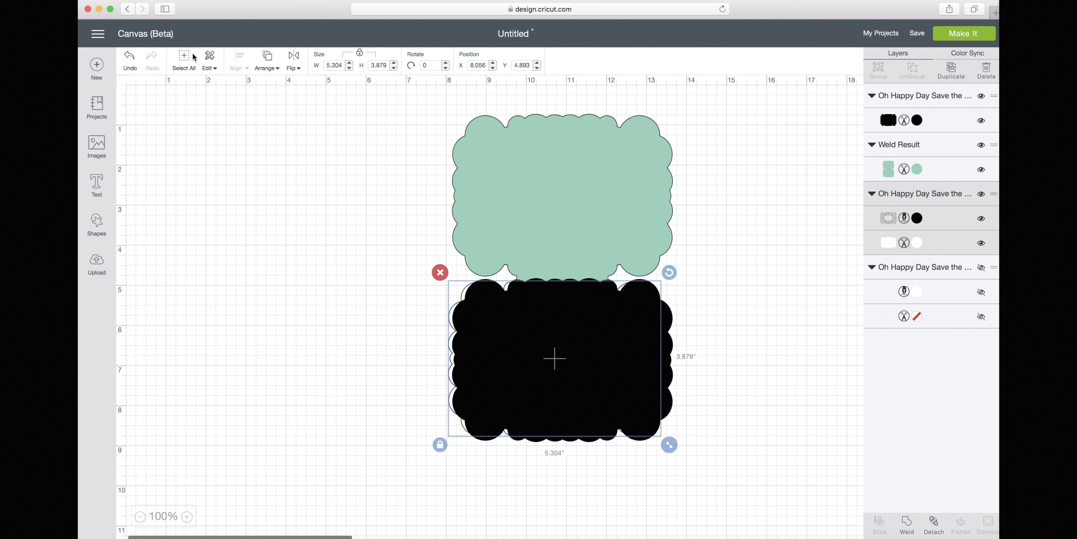
click(274, 63)
click(268, 129)
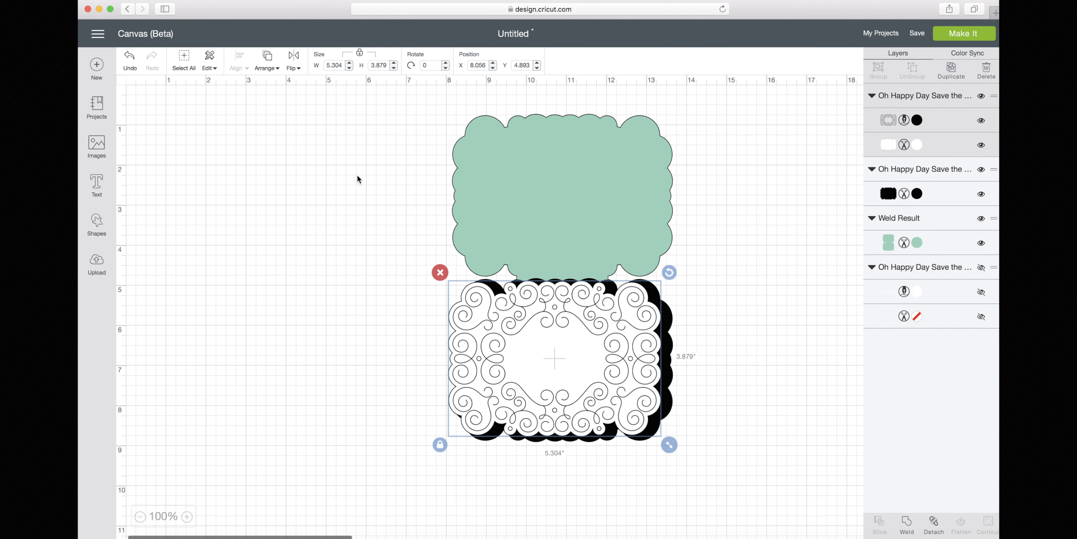
Move the lace overlay away to the left of the jade shape, and shift the black base down to uncover the seam
drag(602, 317, 344, 318)
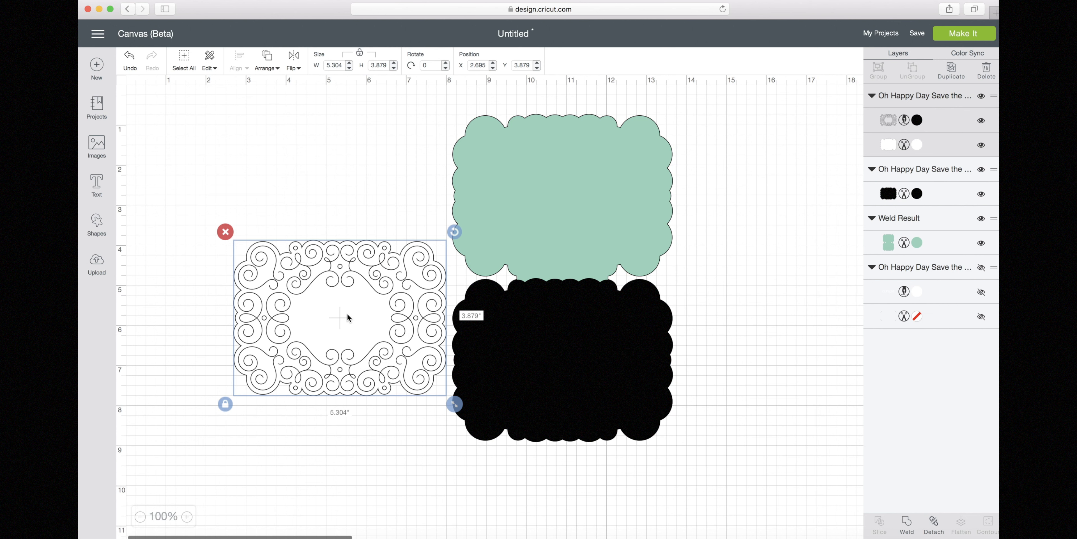
click(342, 209)
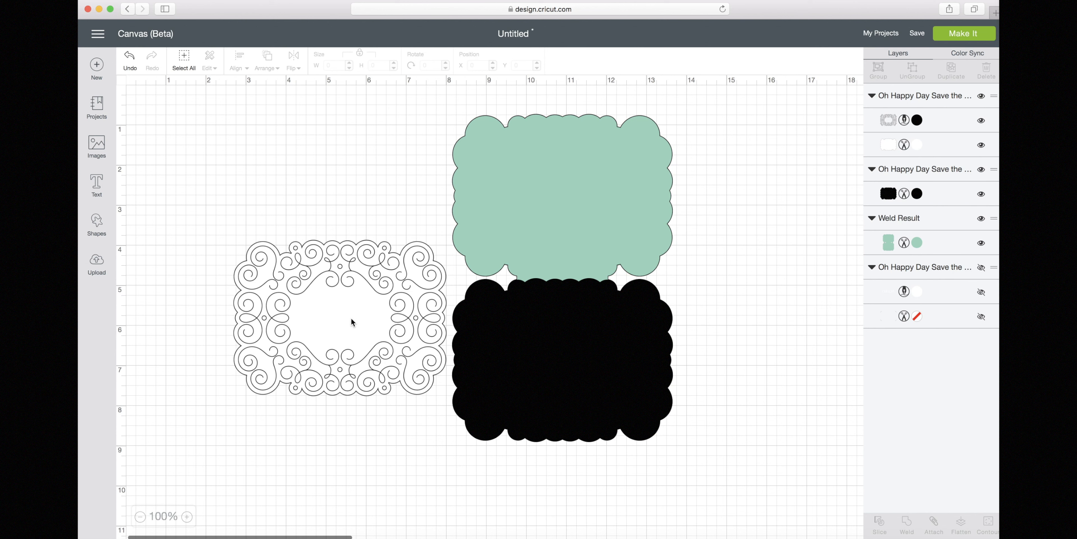
drag(549, 302, 555, 381)
drag(411, 305, 403, 311)
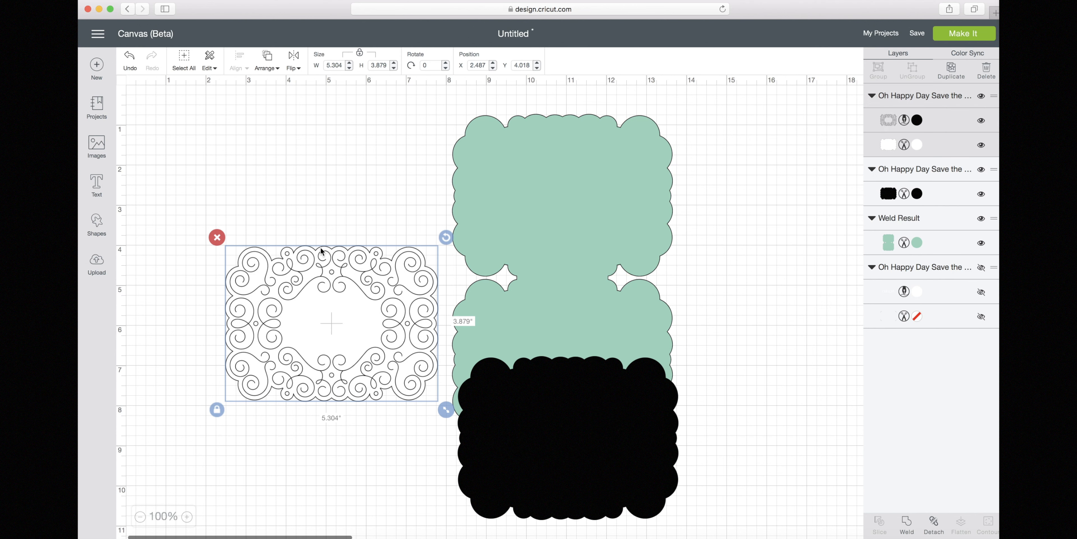
Add a score line rotated to 270 degrees and about 2.542 inches wide, lying across the seam of the jade shape
click(96, 184)
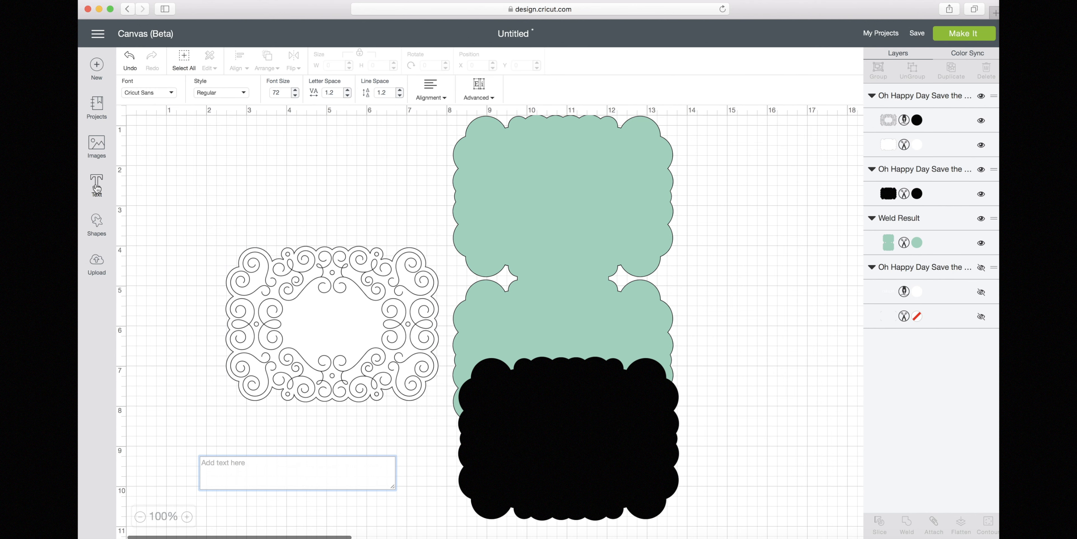
click(97, 221)
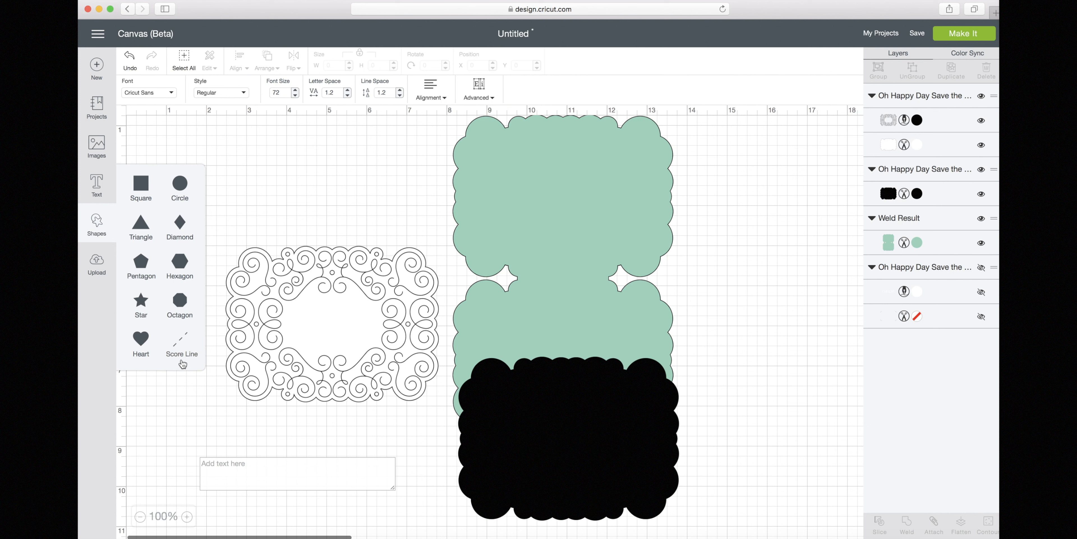
click(181, 344)
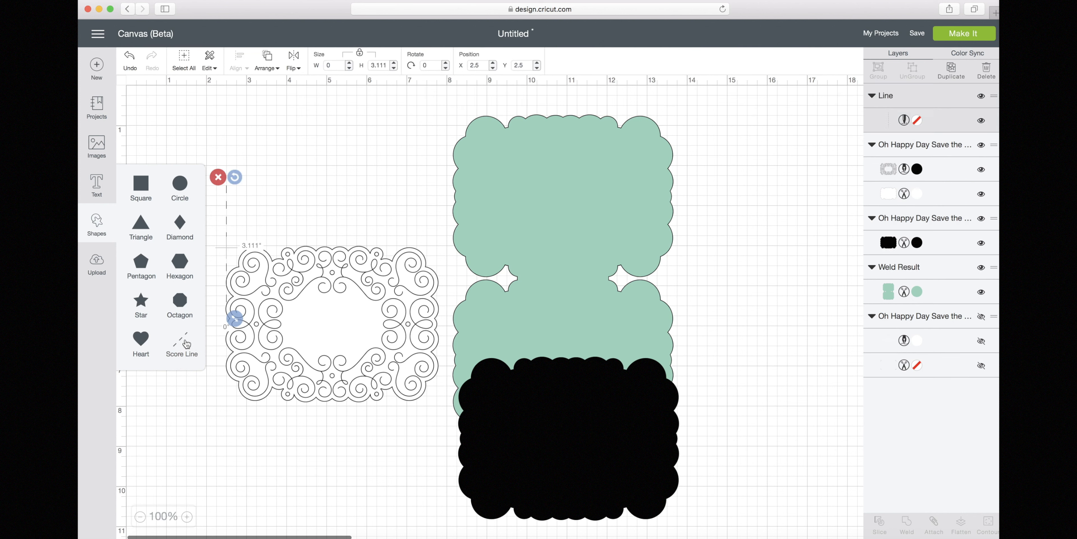
drag(228, 219, 565, 243)
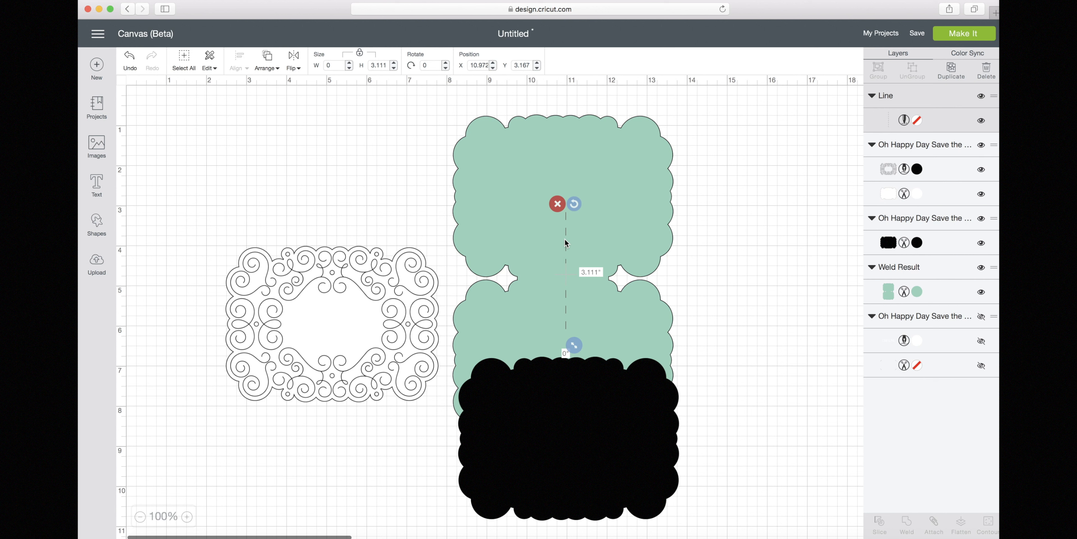
drag(575, 204, 448, 236)
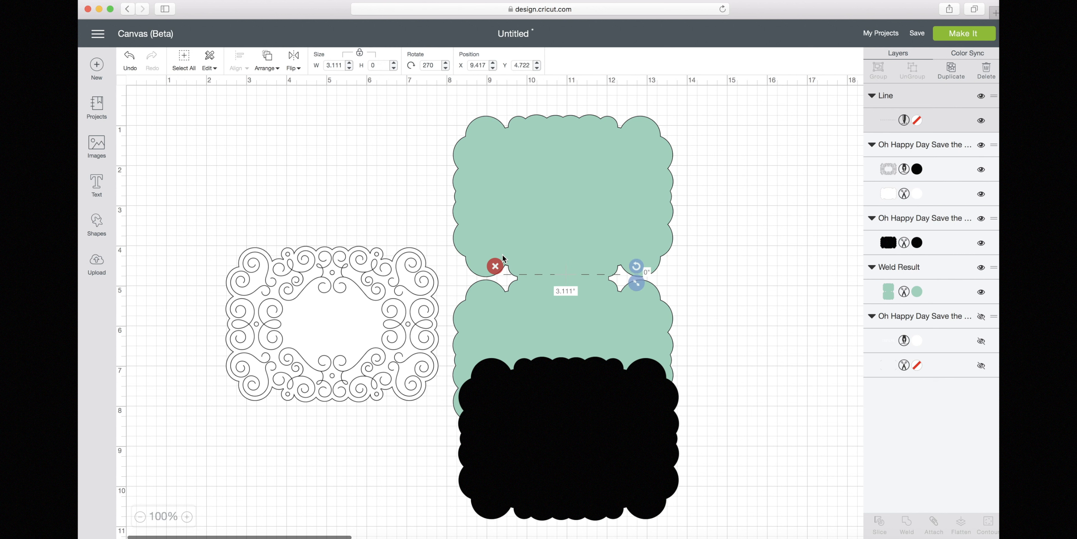
drag(636, 286, 584, 279)
Move the black base clear of the jade shape, then center the score line on the jade shape and attach them together
drag(610, 459, 285, 450)
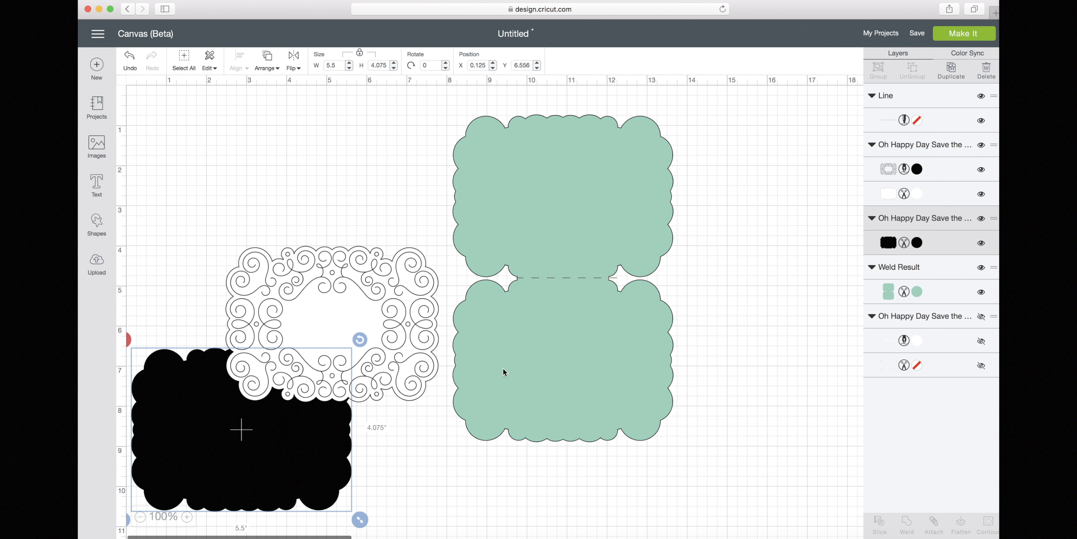
click(557, 278)
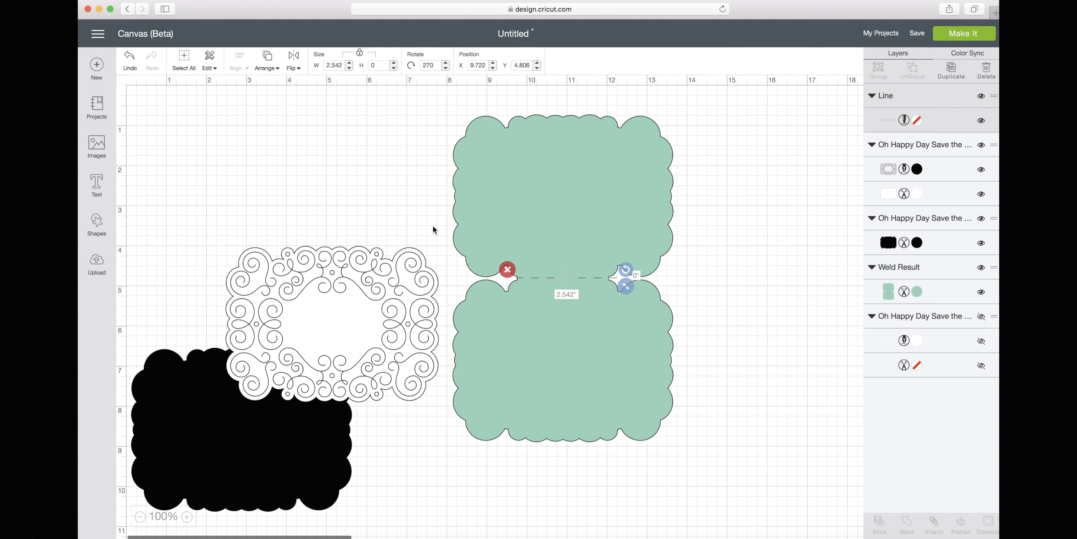
drag(718, 231, 571, 376)
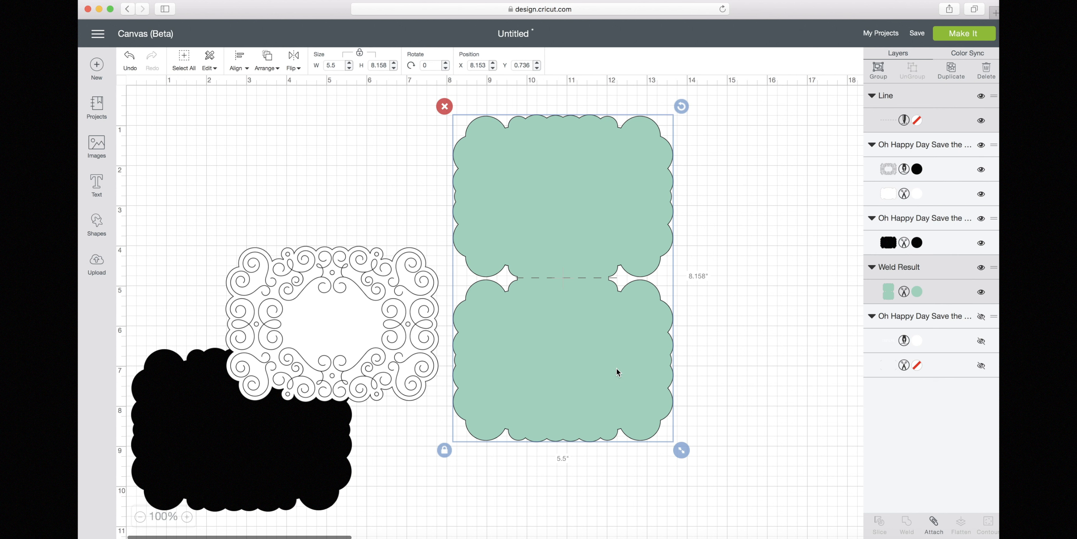
click(237, 59)
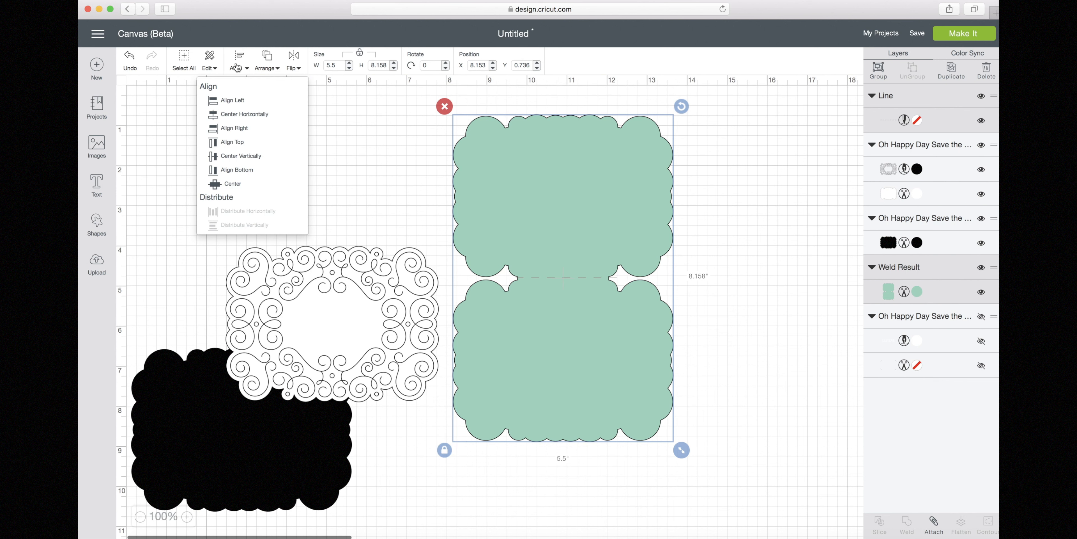
click(242, 182)
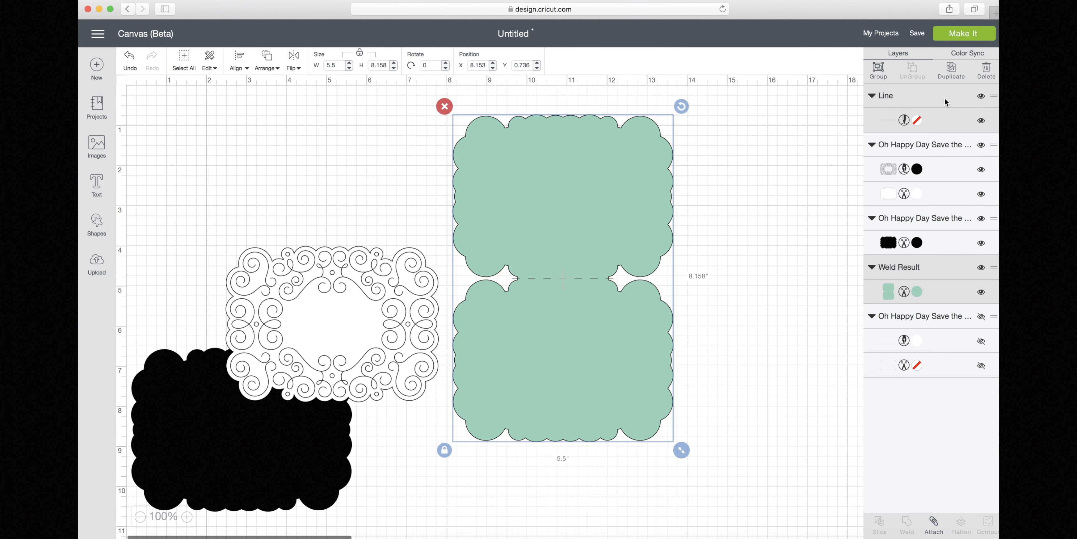
click(933, 525)
Send the attached jade card to the back, and reposition the black base over its lower half with the lace overlay partly overlapping it
drag(592, 295, 620, 303)
drag(329, 421, 711, 380)
click(606, 200)
click(267, 63)
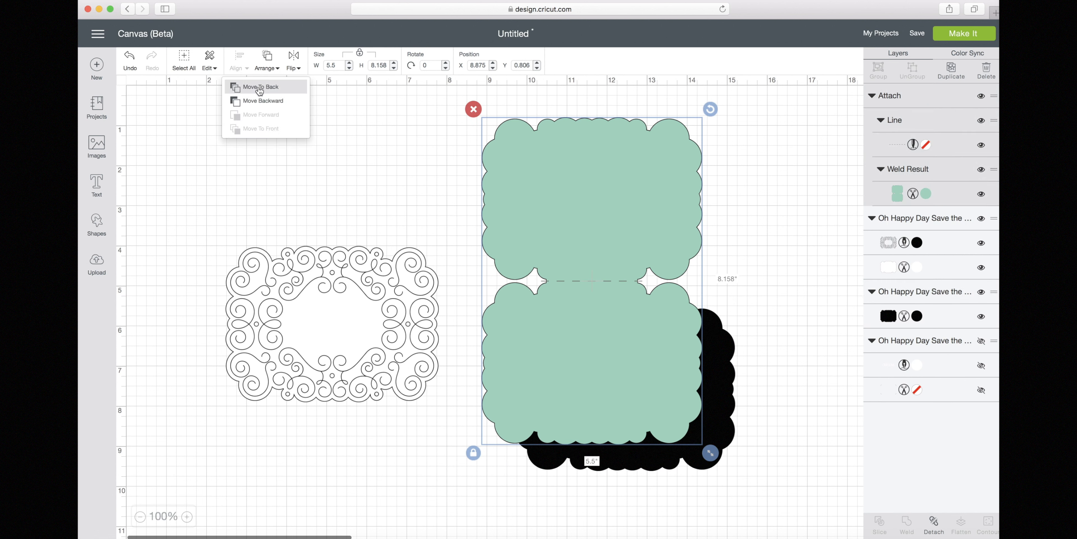
click(250, 83)
drag(708, 358, 682, 324)
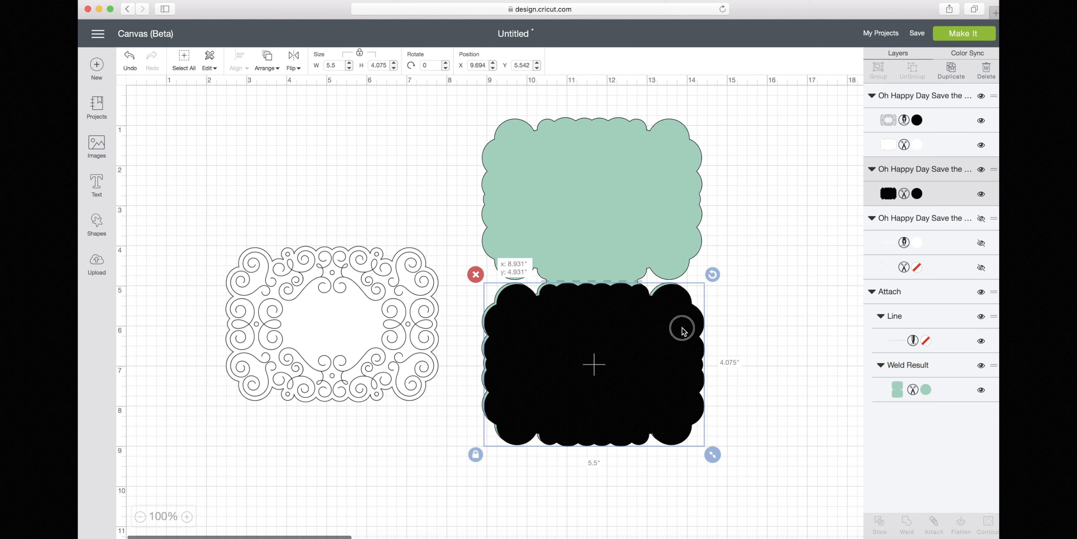
click(414, 289)
drag(410, 287, 542, 350)
Add the text "Thank You" split over two lines, center-align it and place it in the empty area beside the lace
click(263, 472)
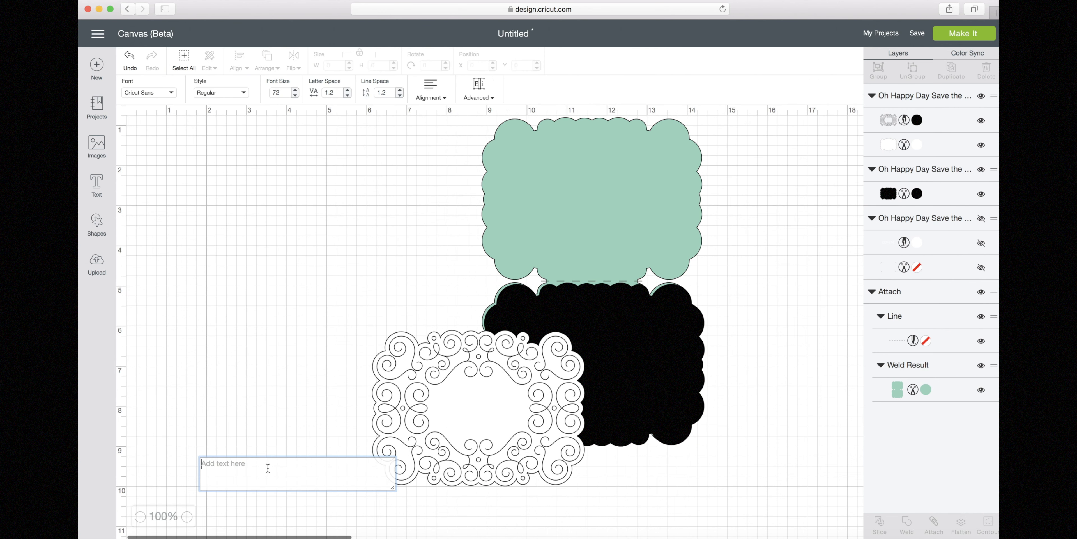
text(Tha)
text(nk You)
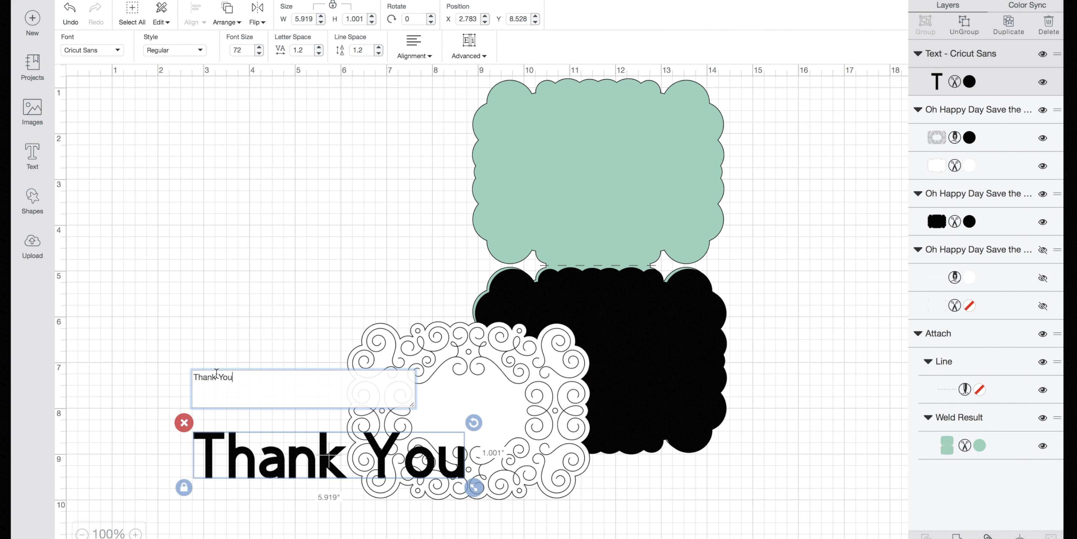
click(216, 373)
key(Return)
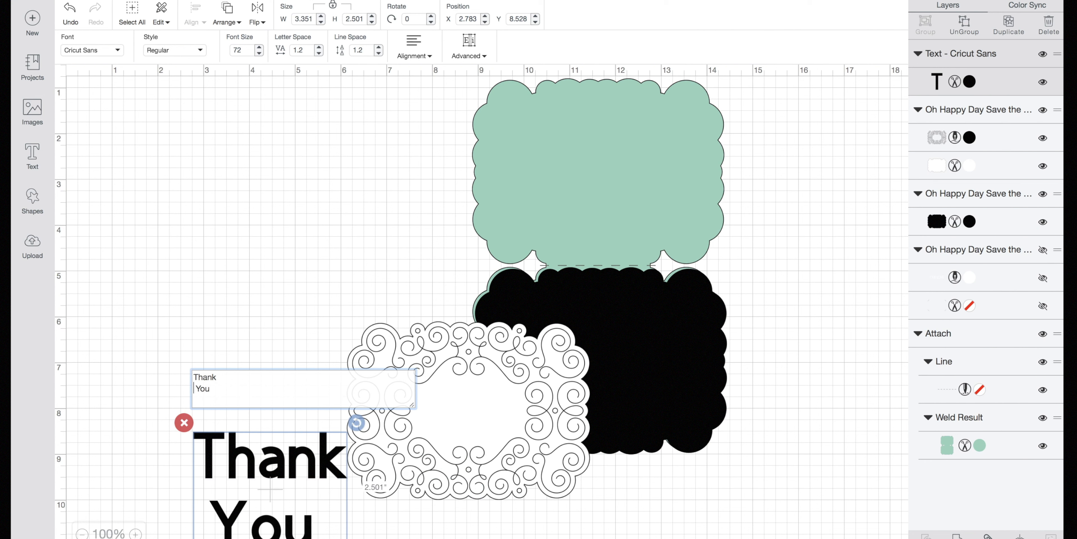
click(412, 48)
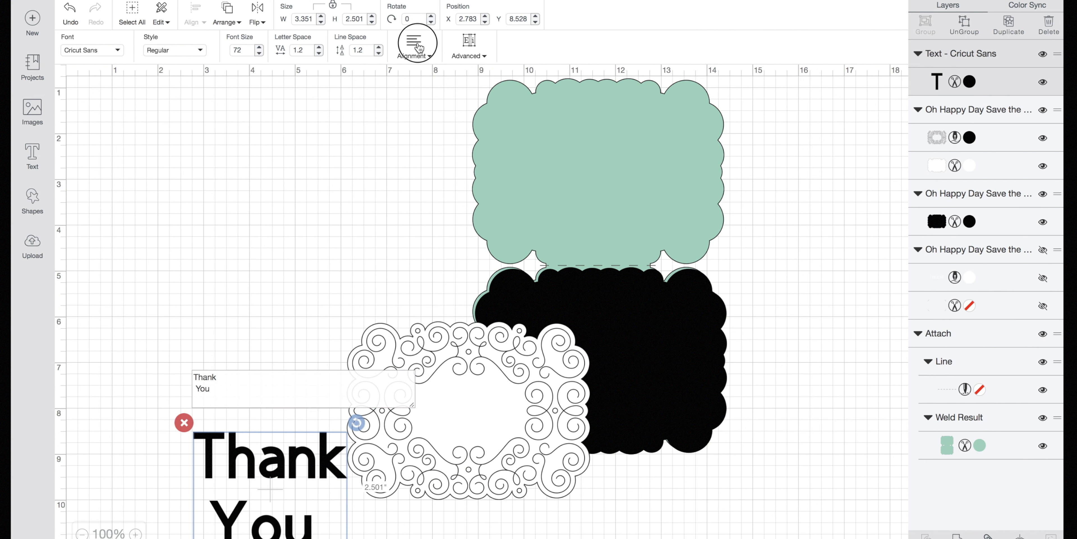
click(420, 98)
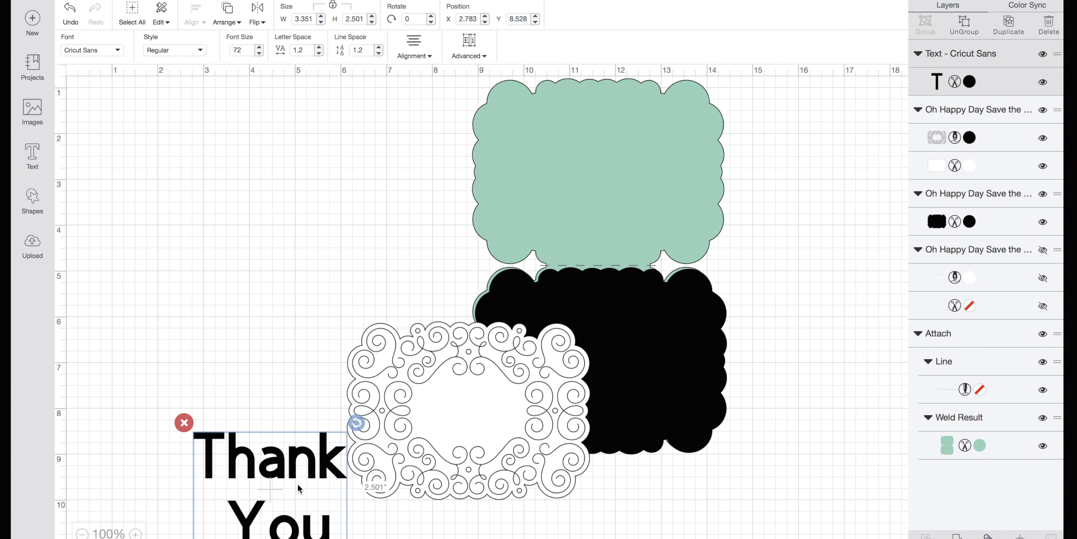
drag(293, 464, 273, 353)
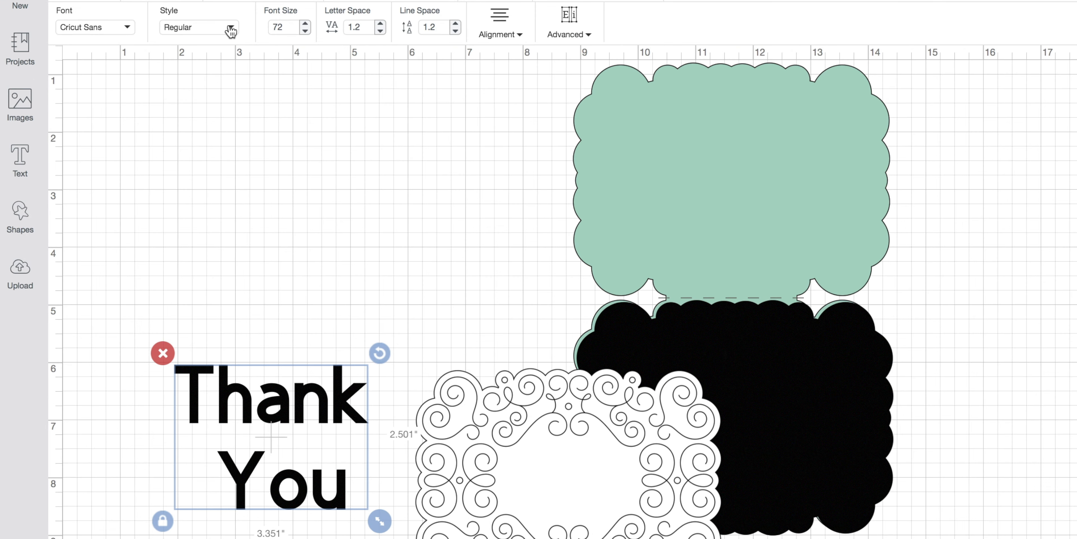
Set the text to the Writing style and the A Perfect Day font
click(202, 51)
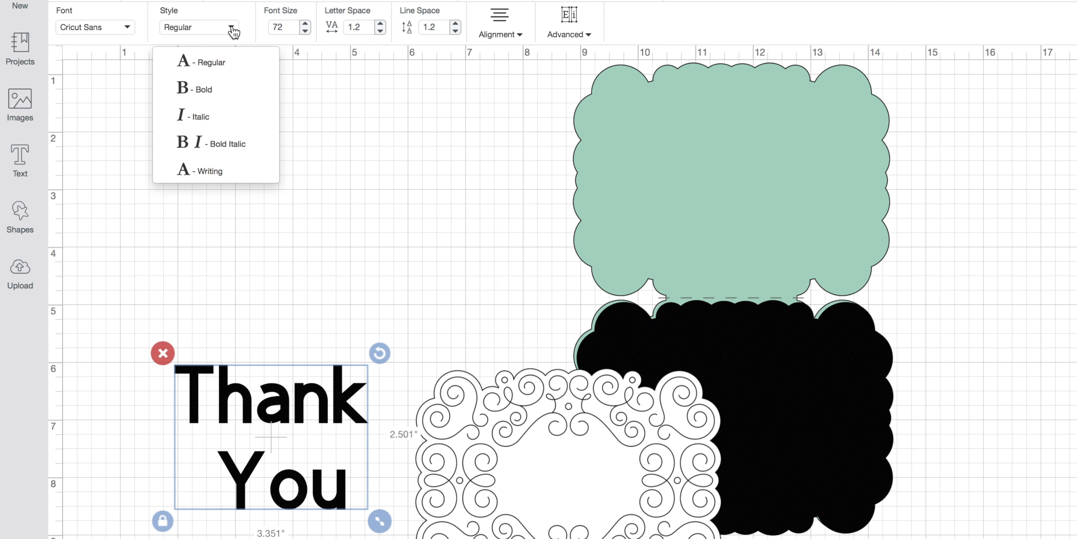
click(215, 171)
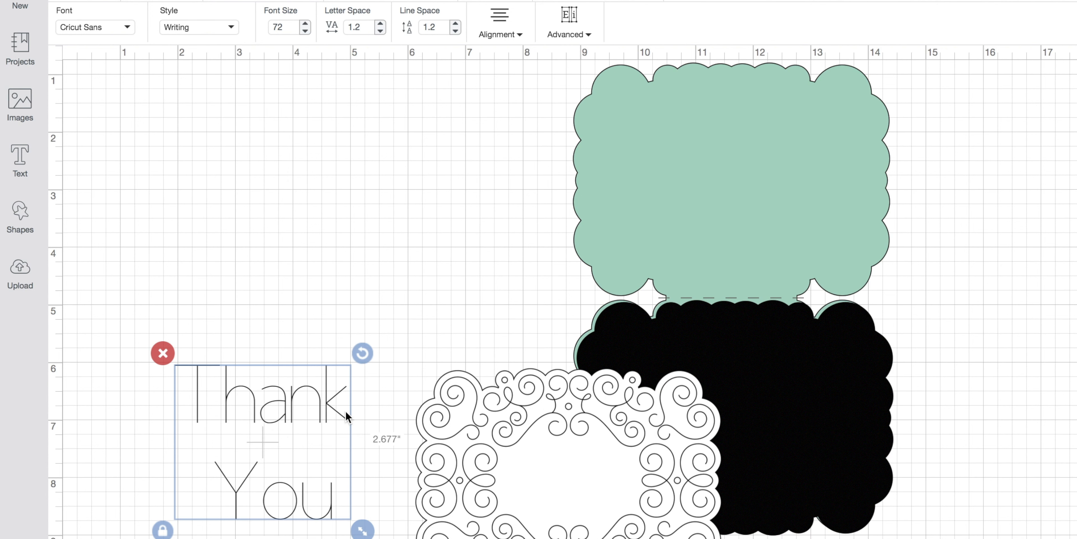
click(128, 28)
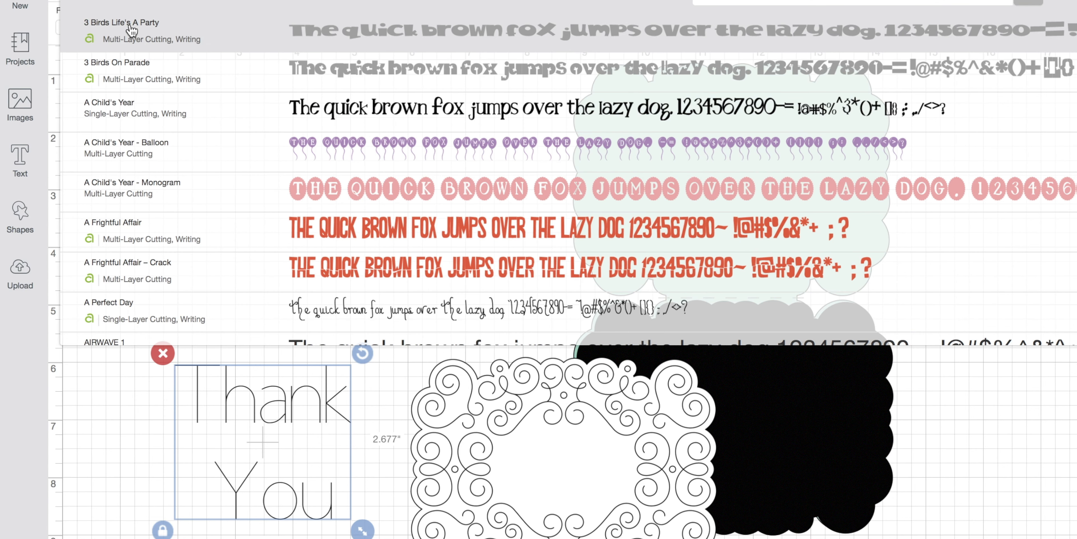
click(189, 309)
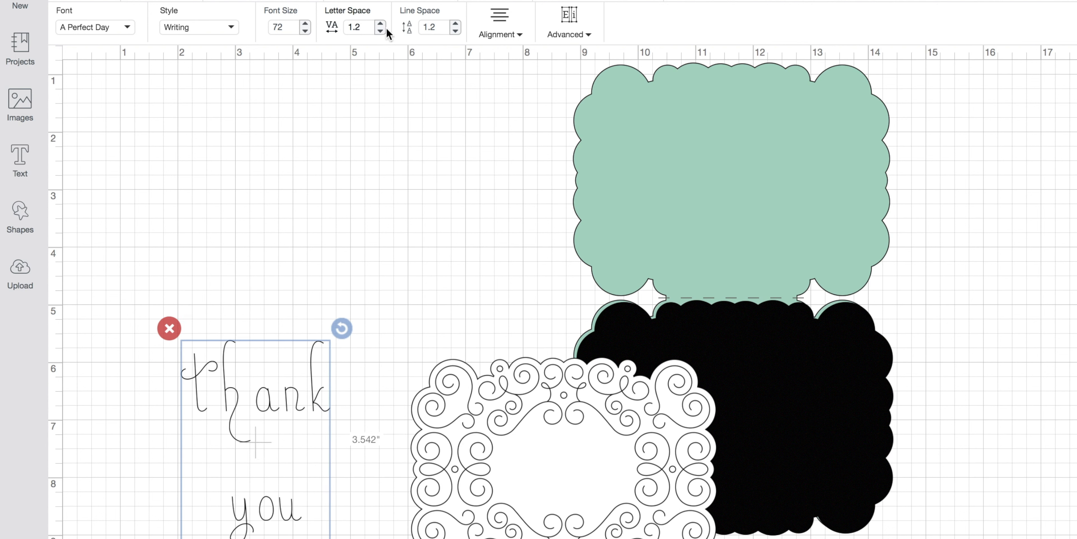
Reduce the text's line spacing to -0.8
click(455, 31)
click(455, 30)
click(455, 30)
click(455, 31)
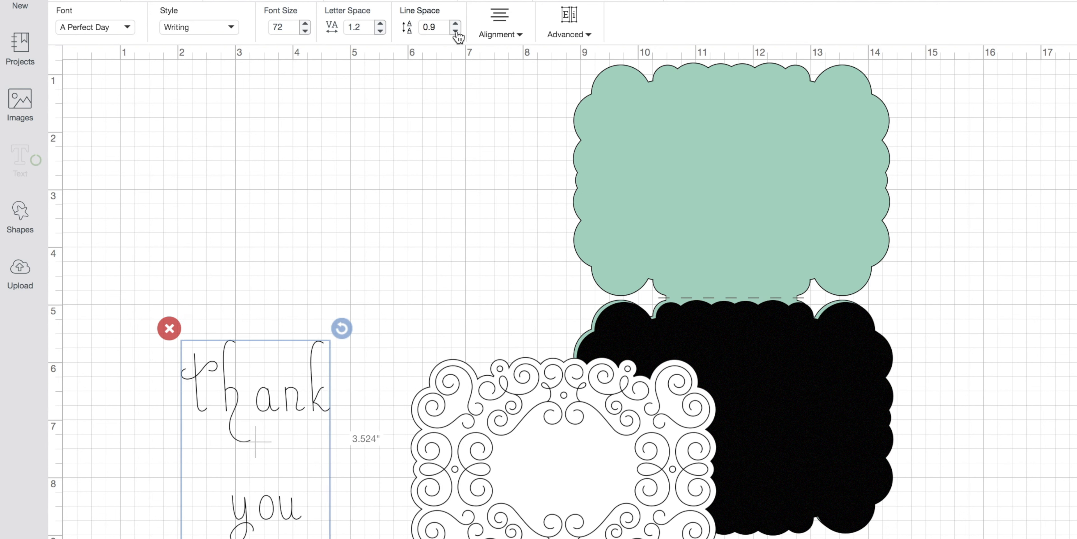
click(455, 31)
click(455, 31)
click(455, 30)
click(455, 31)
click(455, 30)
click(455, 30)
click(455, 31)
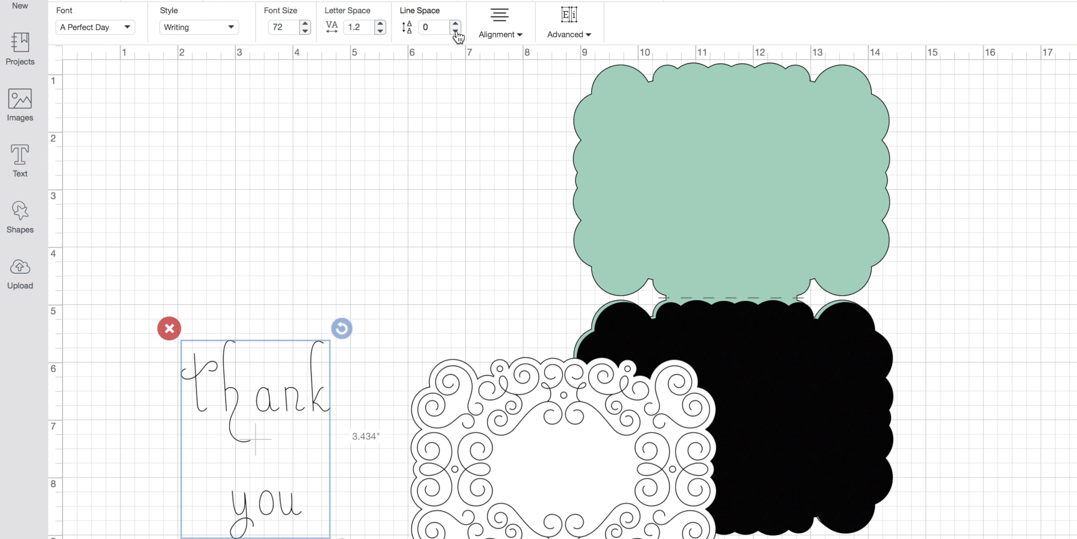
click(455, 31)
click(455, 31)
click(455, 30)
click(455, 30)
click(455, 31)
click(456, 31)
click(455, 31)
click(455, 30)
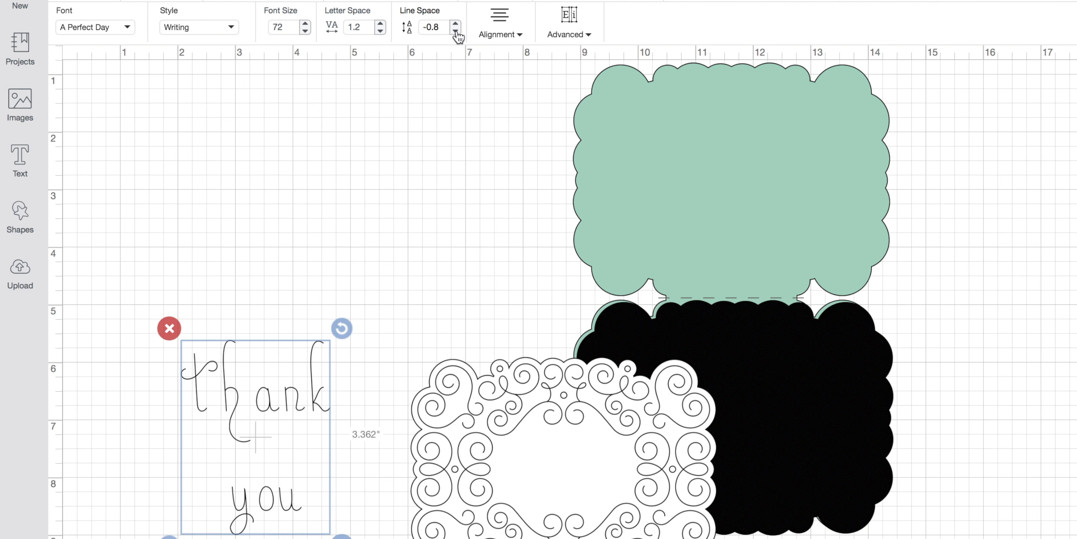
Ungroup the text into separate lines and shift the word "you" slightly on its own
click(577, 34)
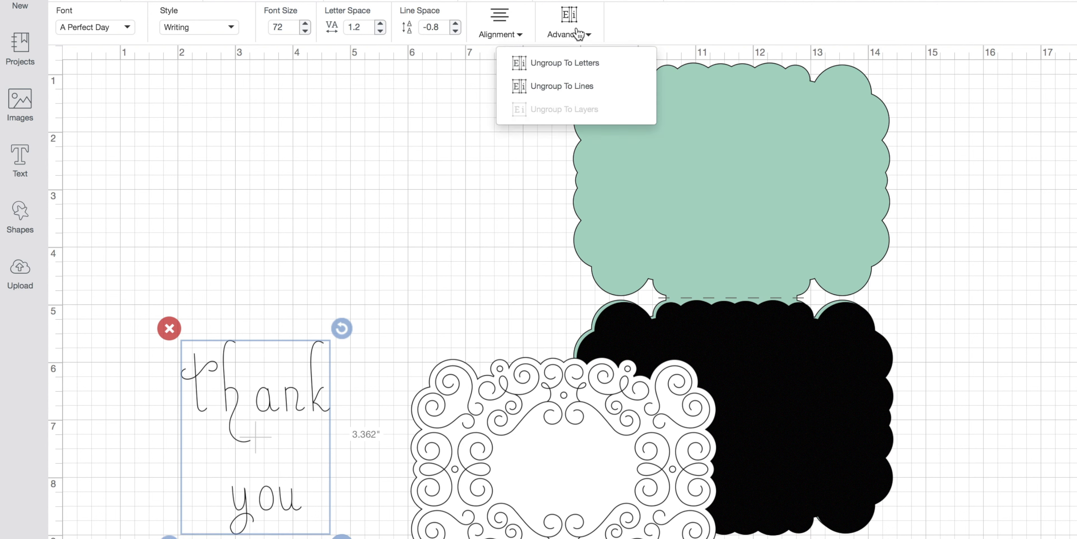
click(561, 86)
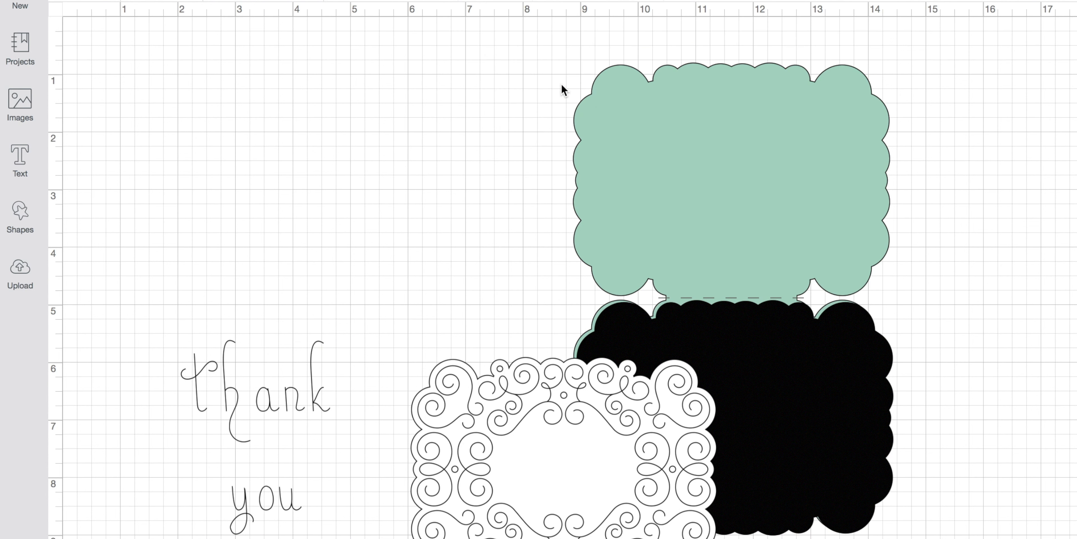
click(287, 489)
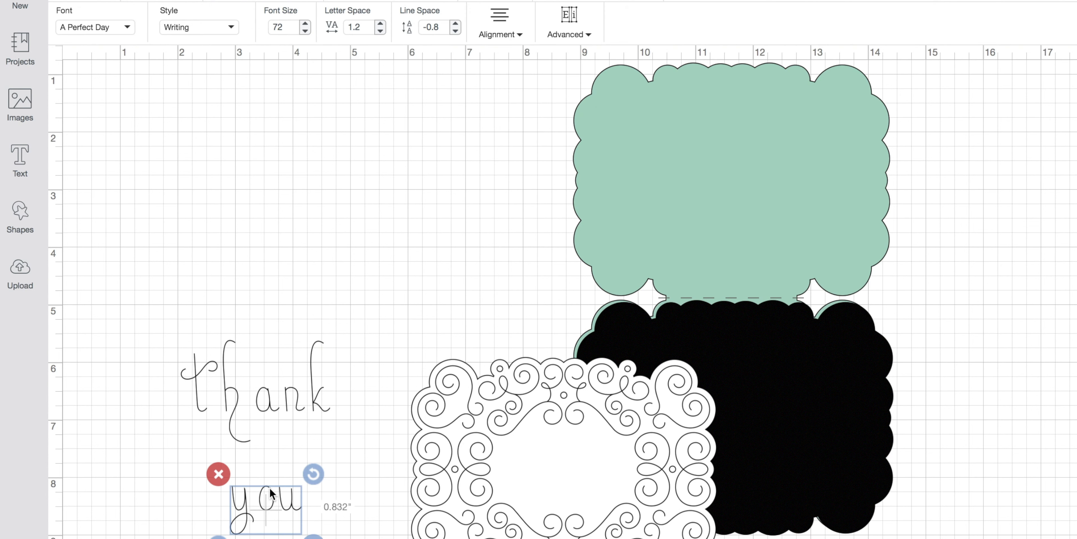
drag(257, 491, 285, 524)
Move the lace overlay to the empty canvas area, shrink "thank" to about font size 32.92 and place it in the lace's open center
drag(265, 395, 564, 459)
drag(640, 520, 260, 306)
click(520, 432)
drag(526, 437, 337, 318)
click(520, 504)
drag(509, 431, 281, 325)
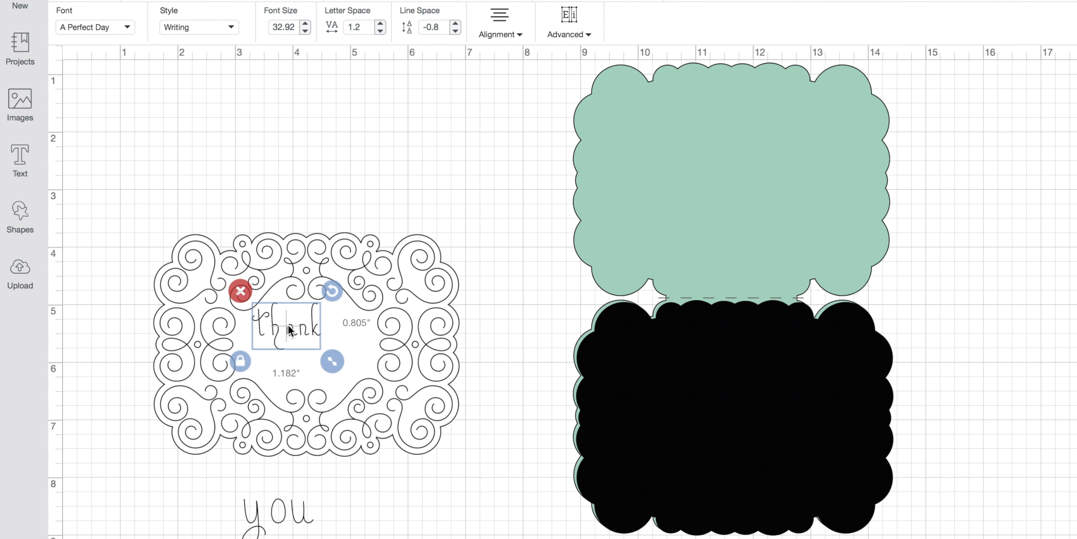
Shrink "you" to about font size 54.15 and place it in the lace's center, below and to the right of "thank"
click(289, 517)
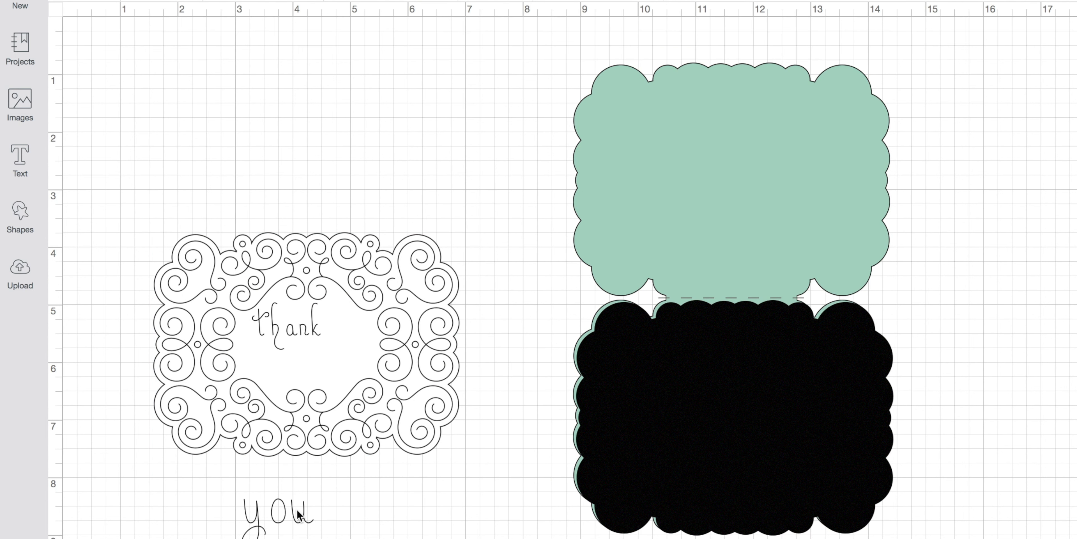
drag(295, 510, 345, 361)
mouse_move(373, 404)
mouse_down()
mouse_move(361, 385)
mouse_move(357, 393)
mouse_up()
click(318, 361)
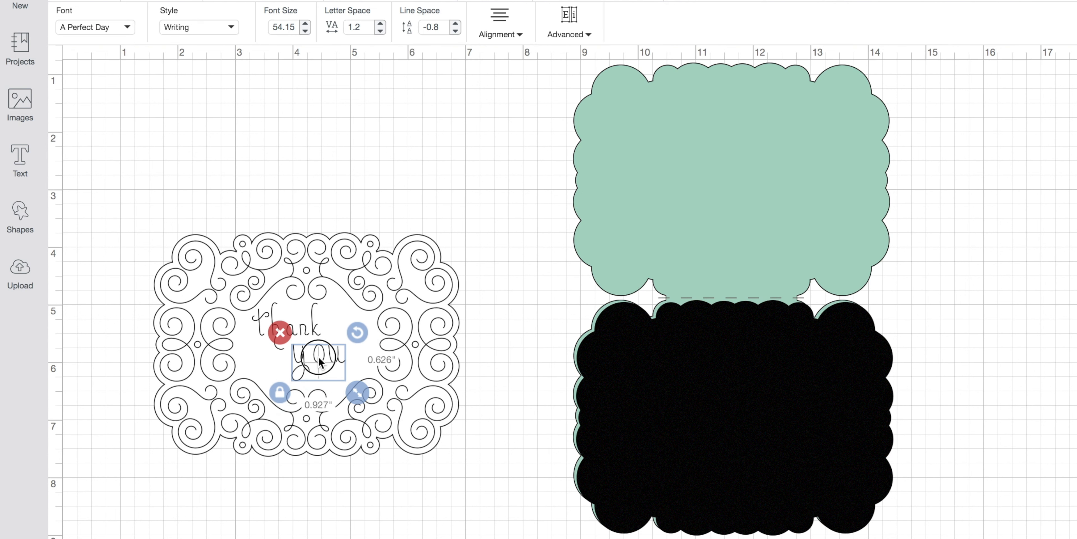
drag(319, 360, 326, 367)
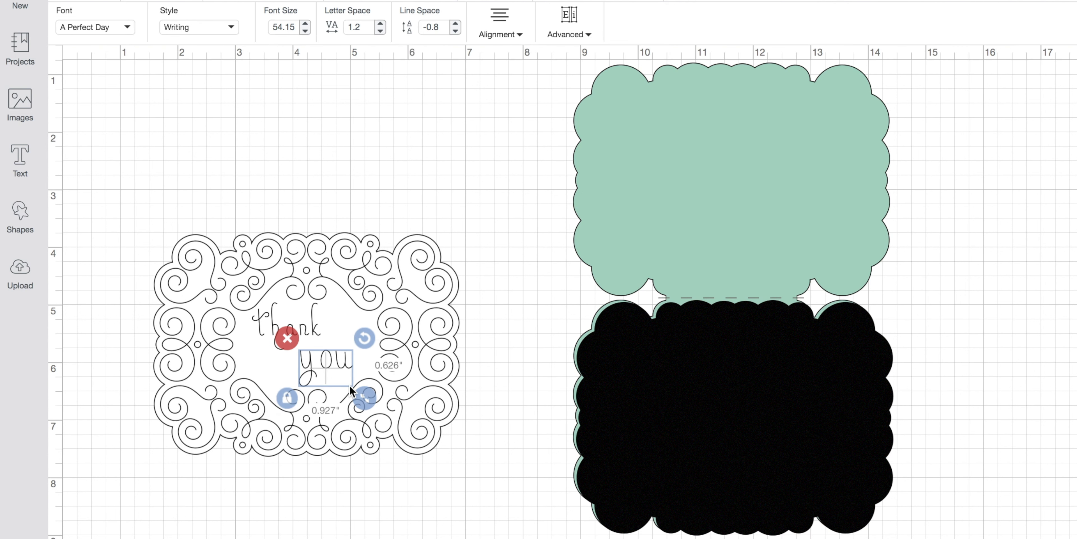
Enlarge "thank" to about font size 44.53 and position it just above "you" within the lace's center
click(466, 531)
click(314, 324)
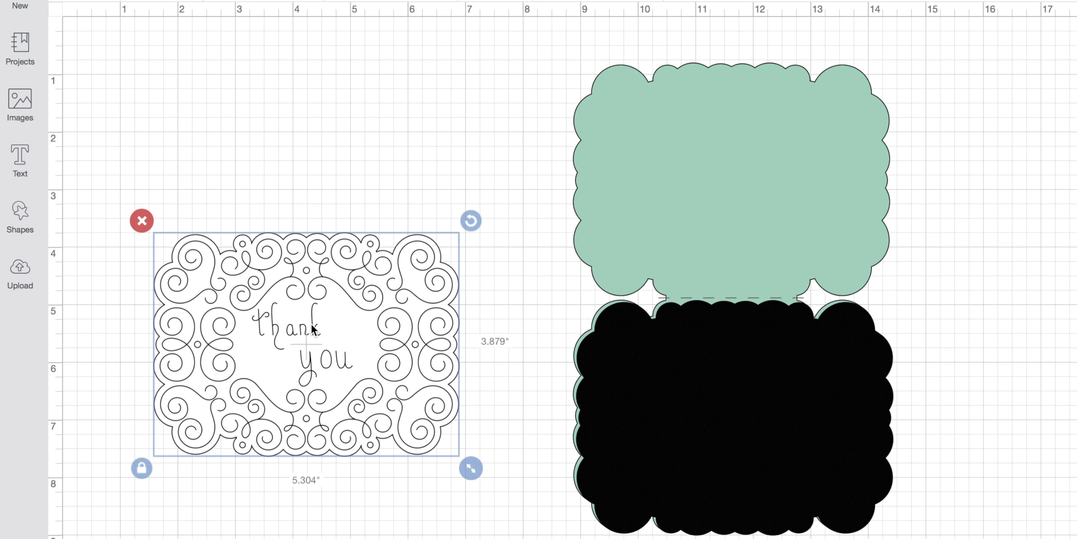
click(506, 340)
click(291, 334)
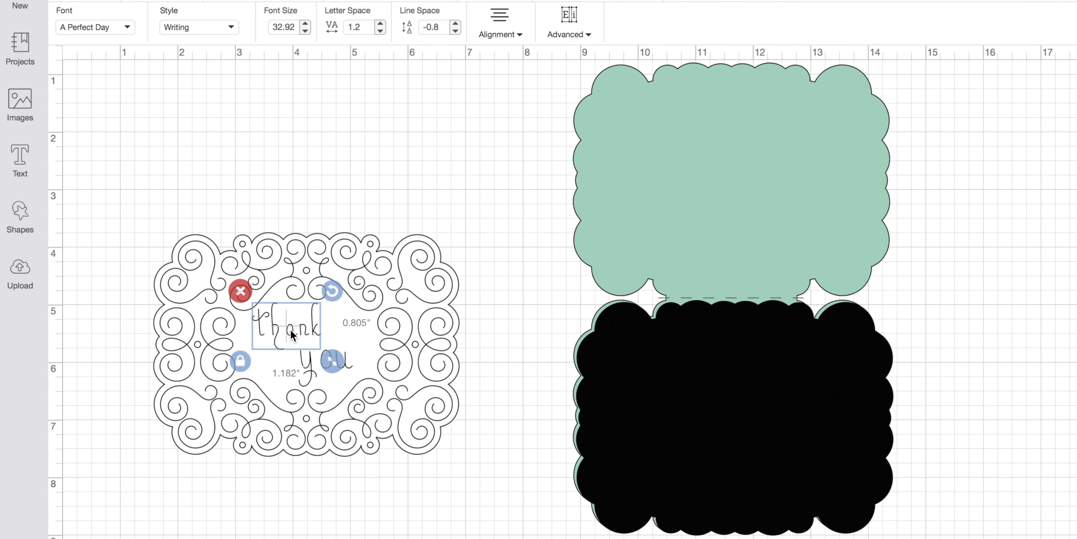
drag(332, 361, 356, 378)
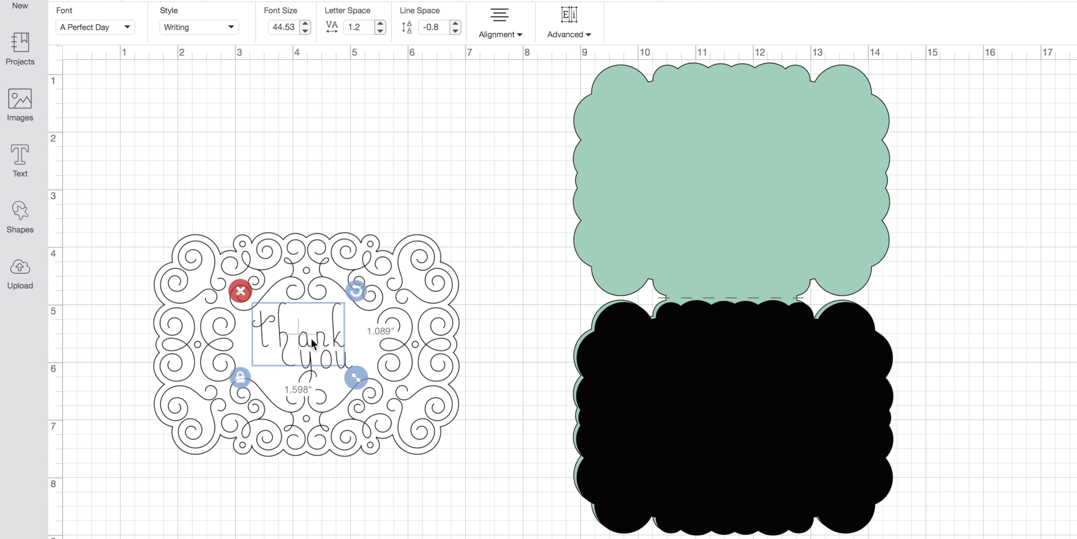
drag(299, 334, 294, 343)
click(368, 506)
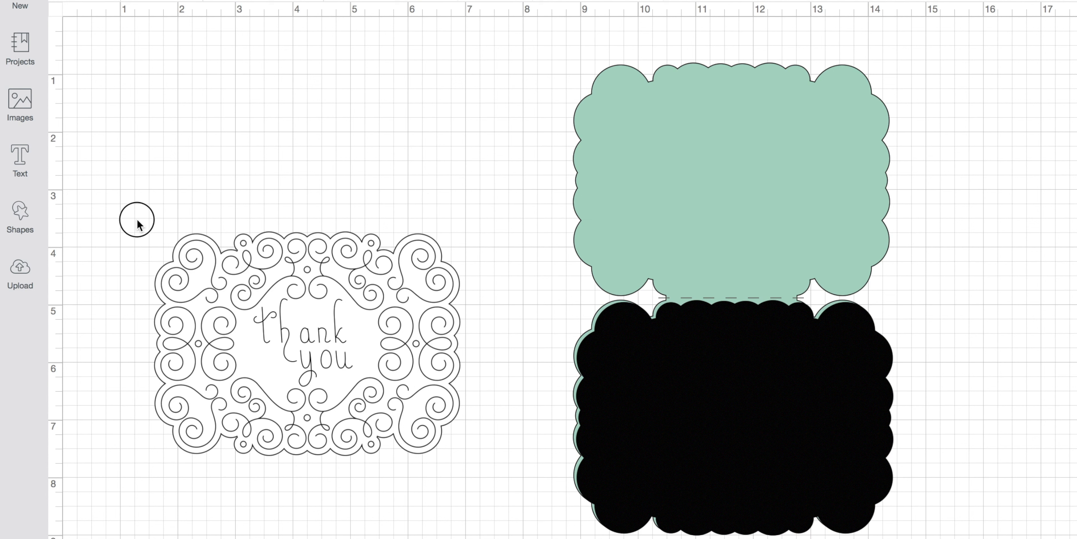
Attach both words to the lace overlay and center the attached piece over the black base
drag(137, 219, 461, 482)
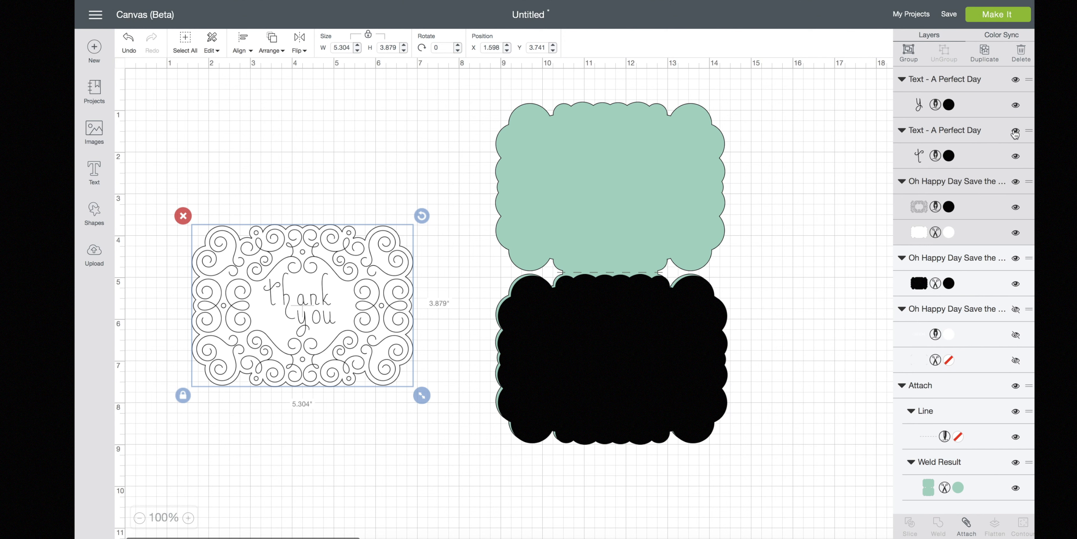
click(968, 525)
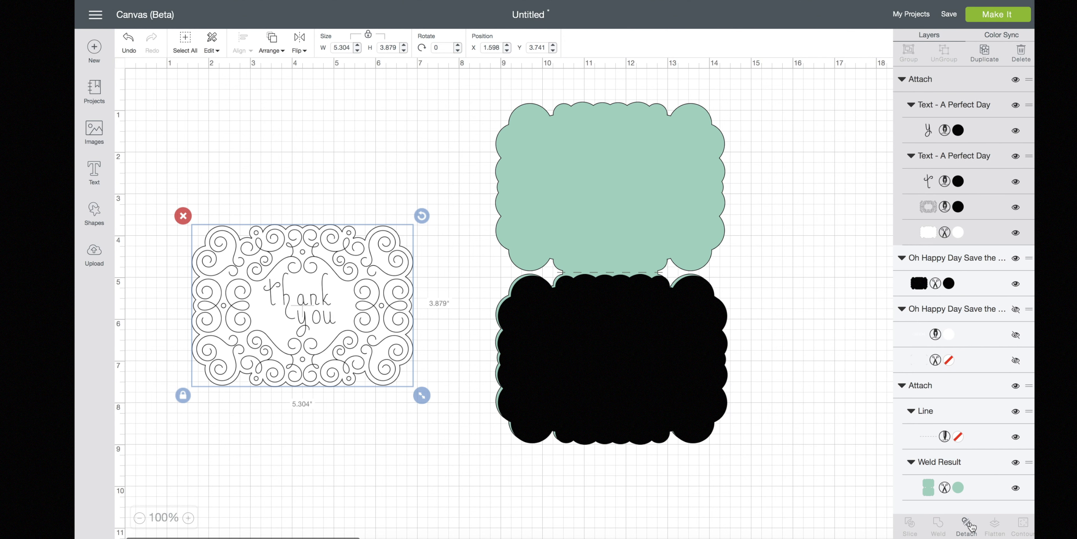
drag(377, 335, 686, 388)
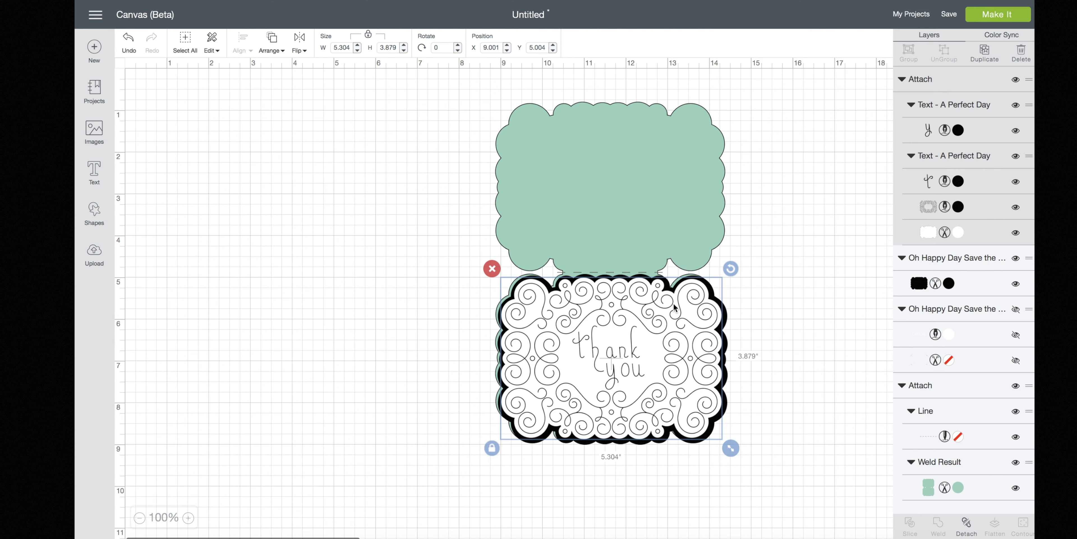
Save the project as "Thank You Save"
click(953, 18)
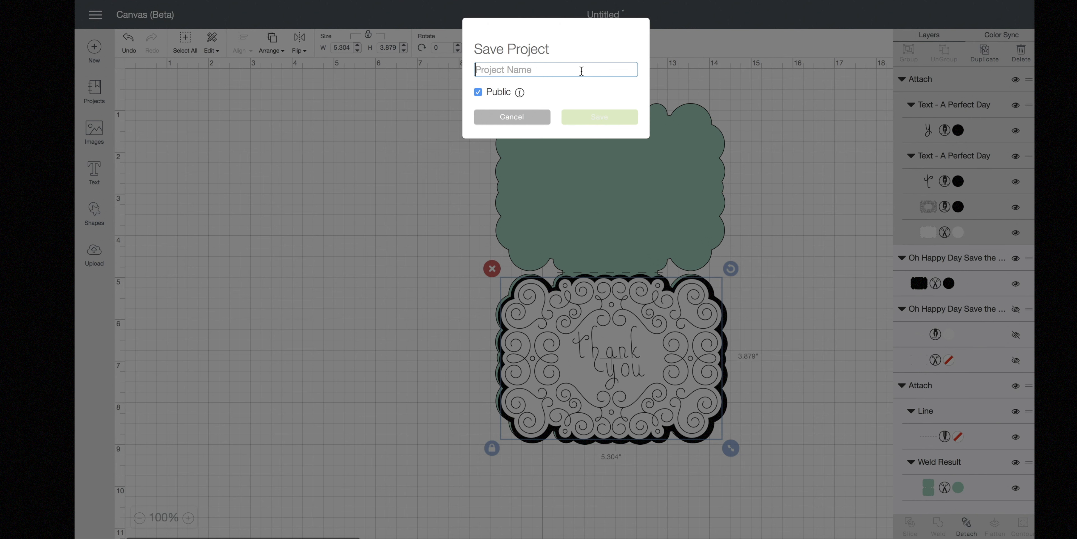
text(Thank You Save)
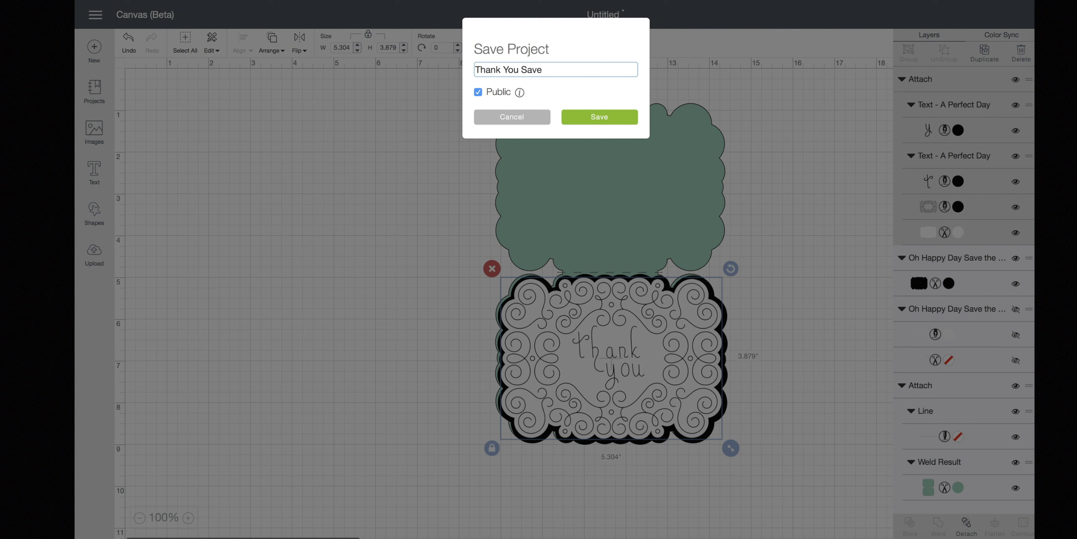
click(590, 120)
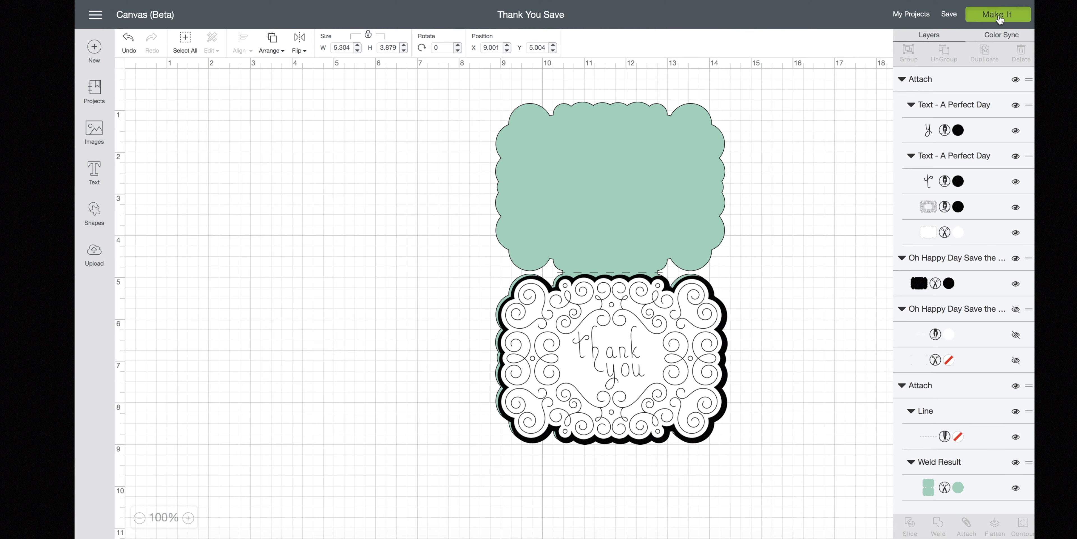
Send the card to the mat preview and review the mats for the lace, black and jade pieces
click(1000, 18)
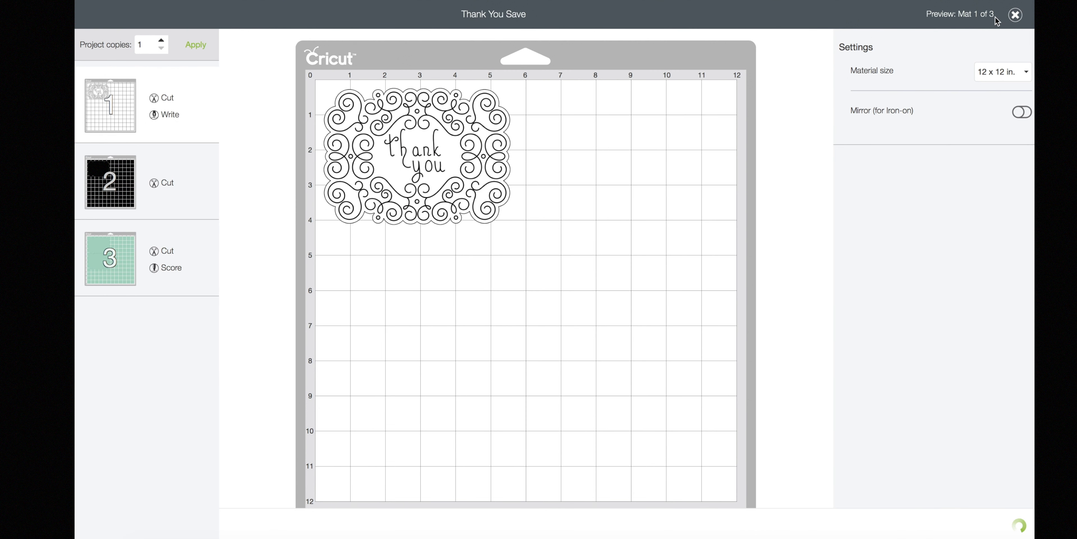
click(190, 175)
click(190, 245)
click(197, 128)
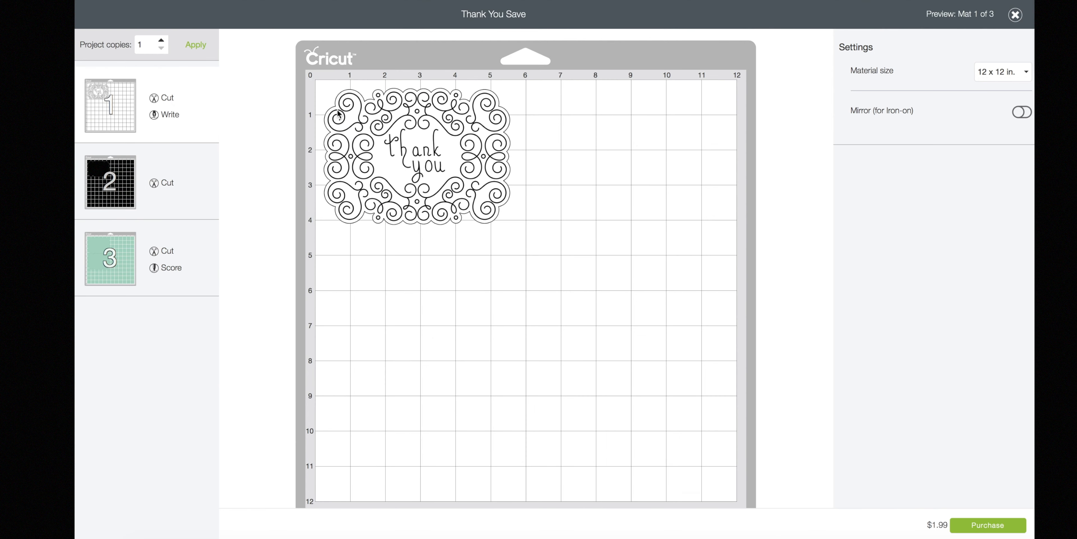
click(195, 184)
click(195, 248)
click(201, 125)
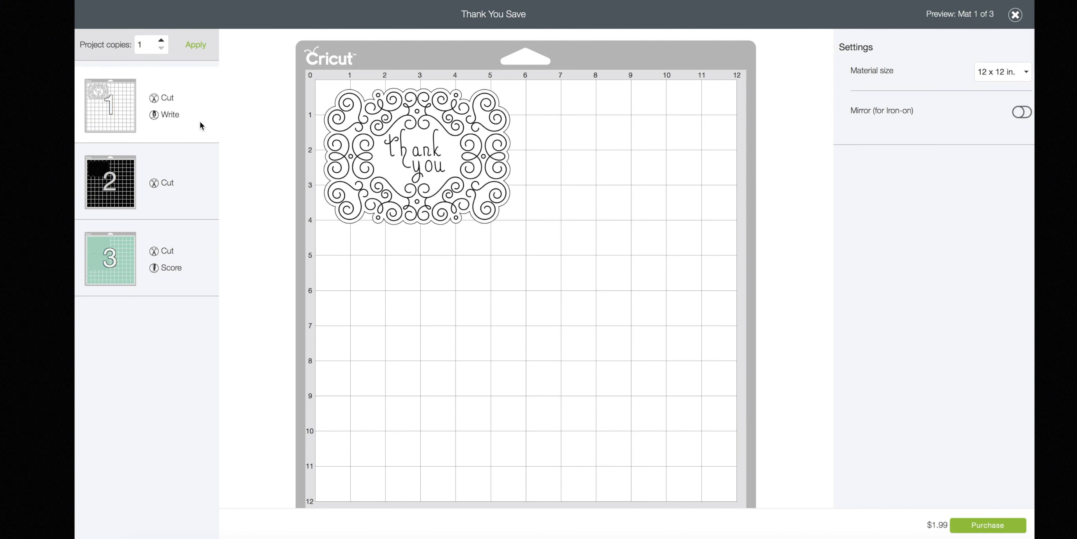